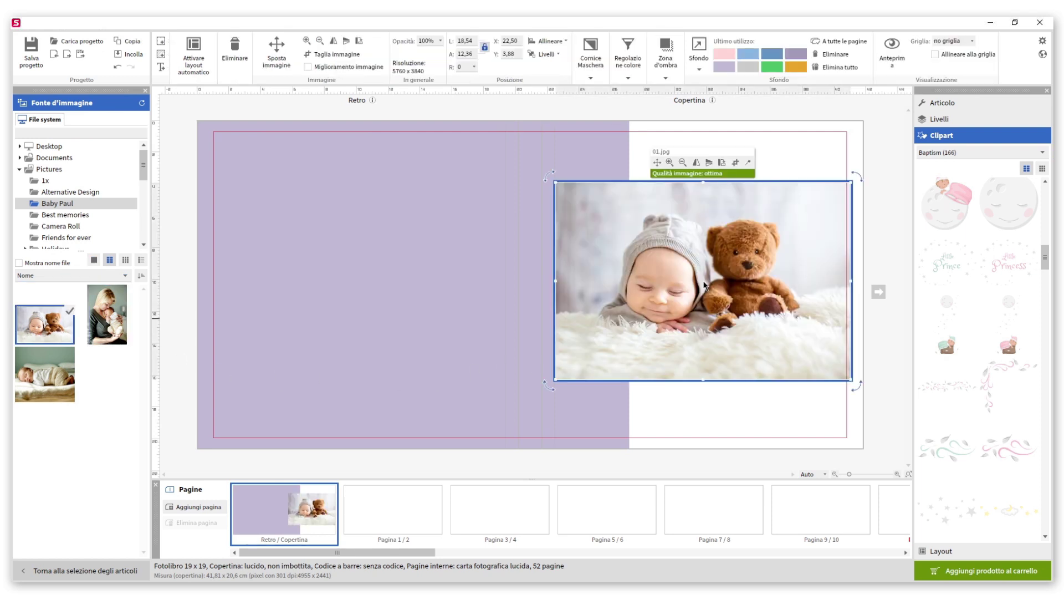
Unlock proportions and resize the baby-and-teddy photo to 11 × 11 cm, moving it up on the front cover.
left_click(485, 49)
double_click(465, 40)
type("11")
key("Tab")
type("11")
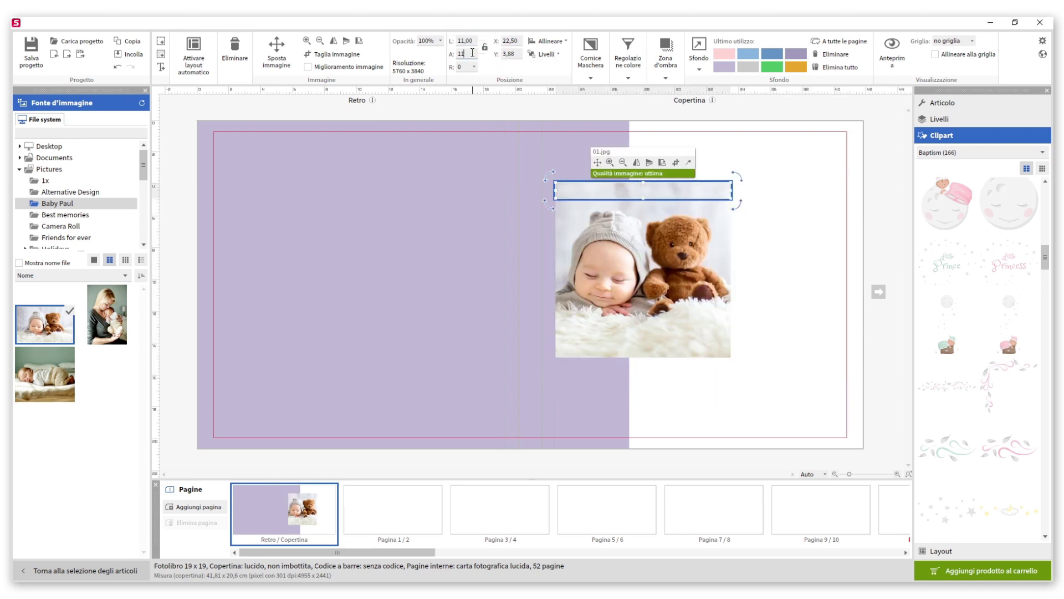
left_click_drag(585, 233, 623, 209)
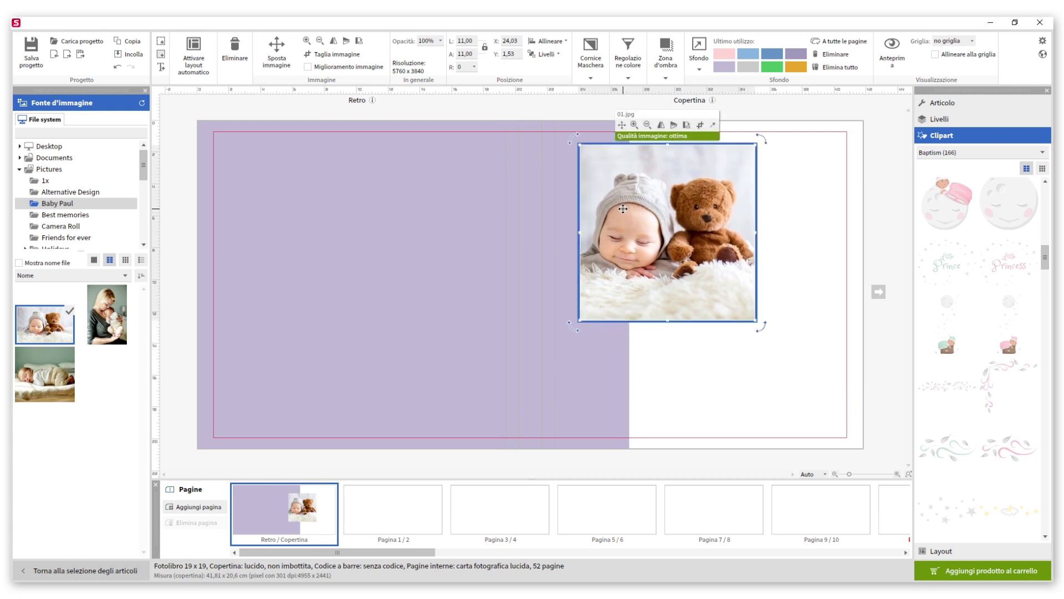
left_click(786, 242)
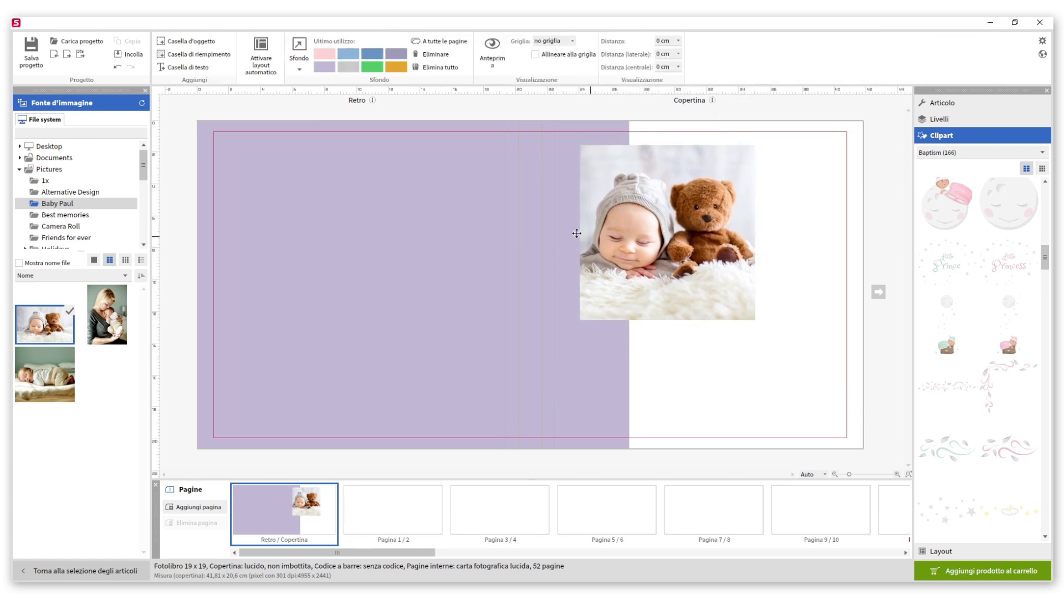
Add a pink 4 × 4 cm fill box and place it right of the photo.
left_click(199, 53)
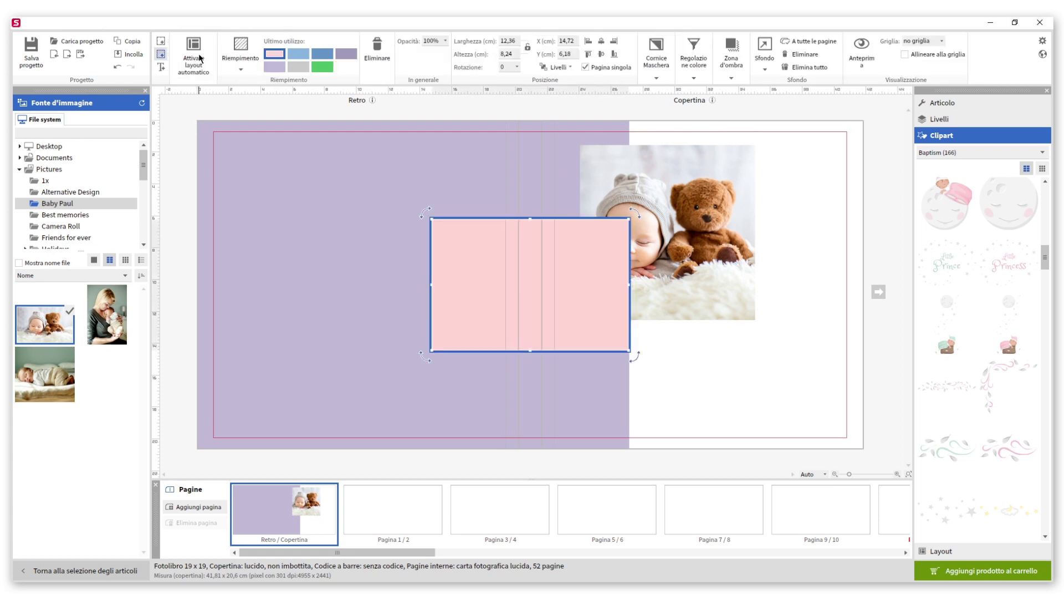
double_click(508, 41)
type("4")
double_click(508, 54)
type("4")
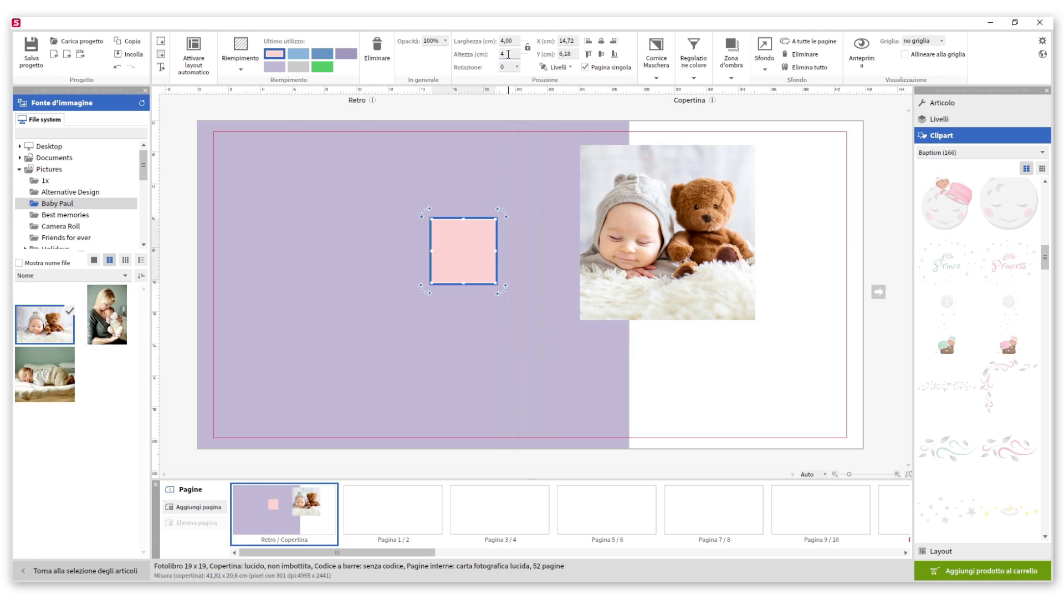
left_click_drag(473, 247, 813, 173)
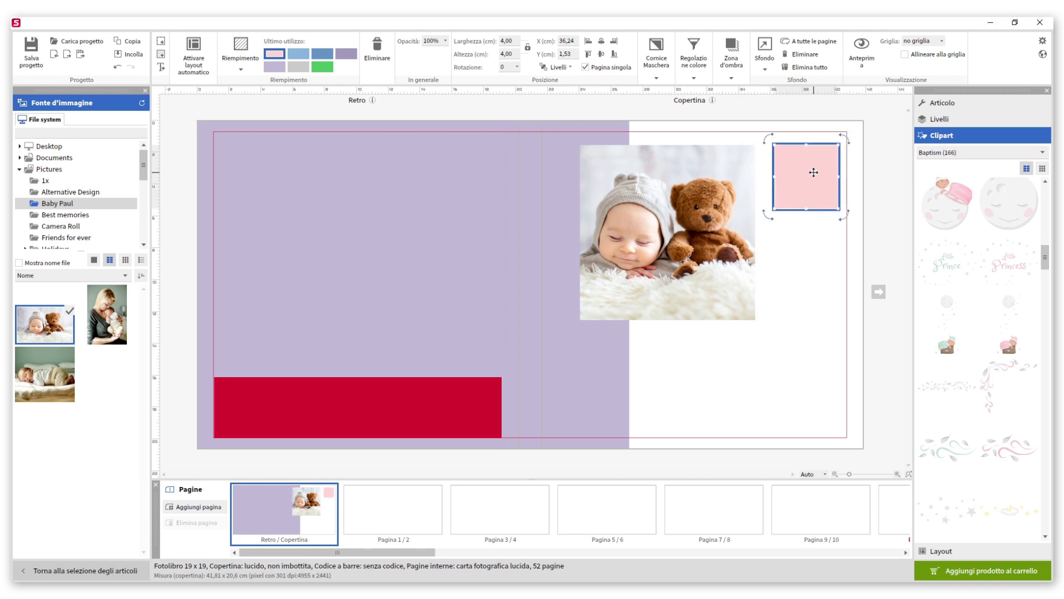
Space the pink square exactly 1 cm to the right of the photo.
left_click(740, 177, "shift")
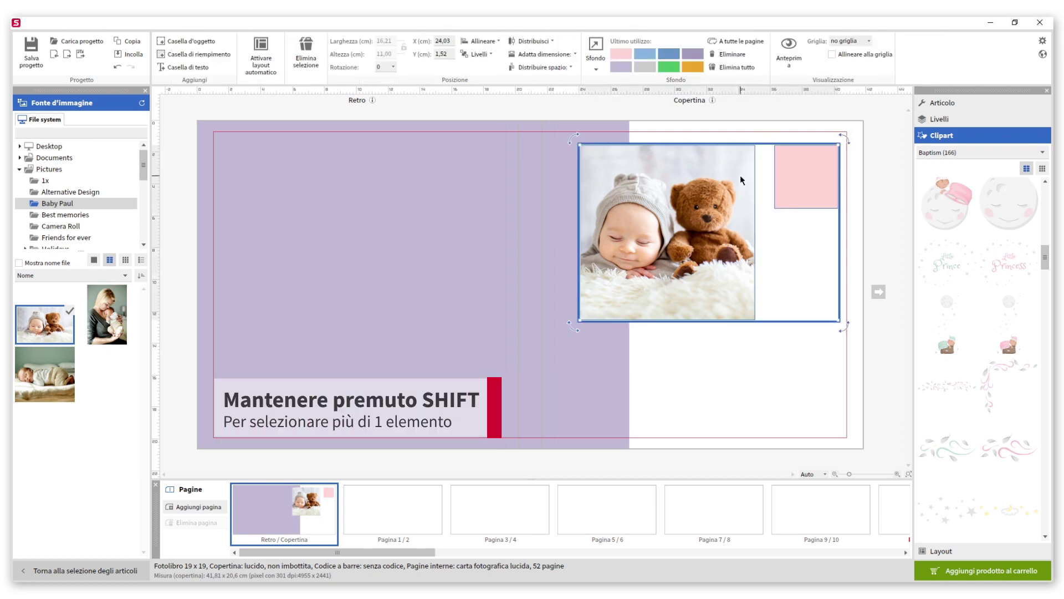
left_click(541, 67)
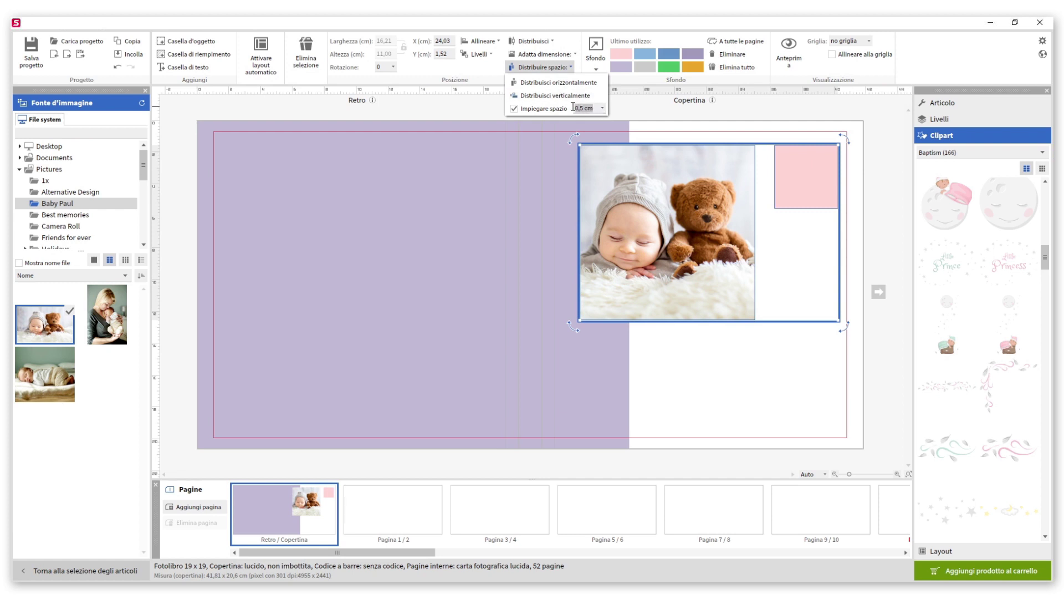
left_click(558, 82)
left_click(626, 107)
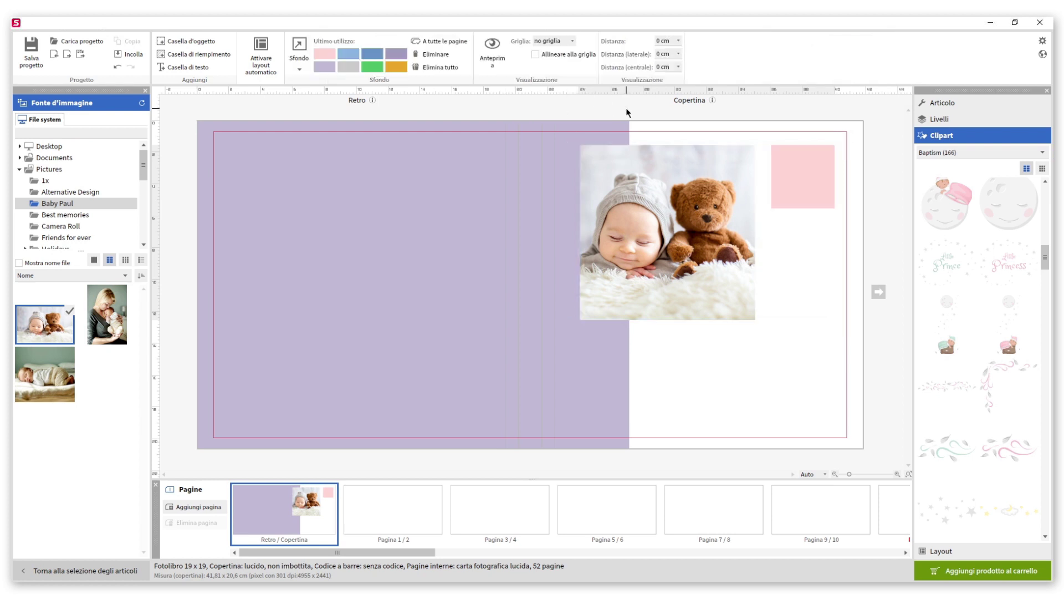
Duplicate the pink square and stack the copy 1 cm below the photo's left side.
left_click(787, 157)
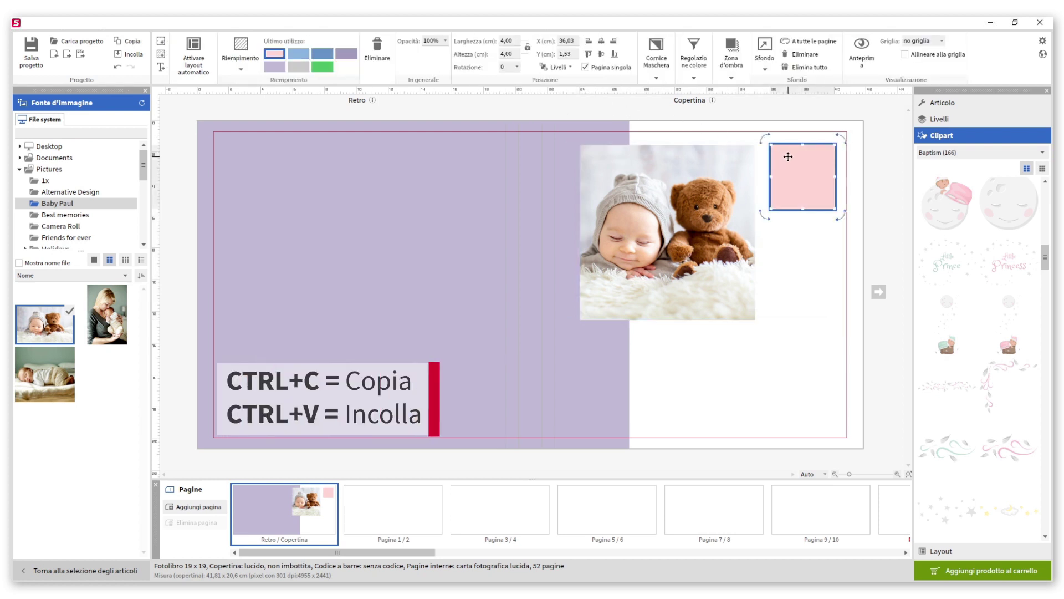
key("ctrl+c")
key("ctrl+v")
left_click_drag(790, 222, 596, 367)
left_click(662, 291, "shift")
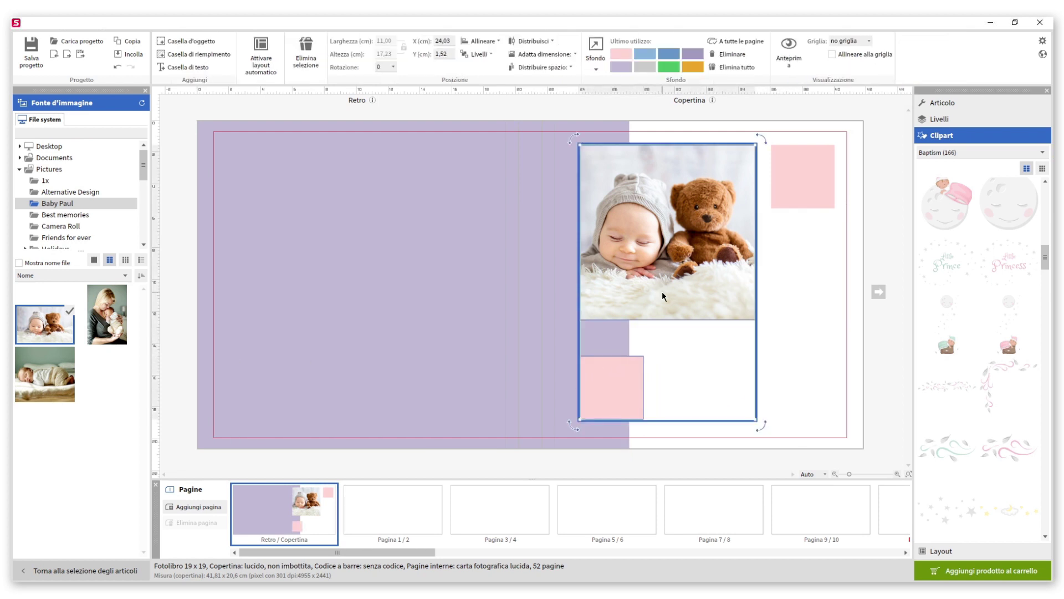
left_click(551, 70)
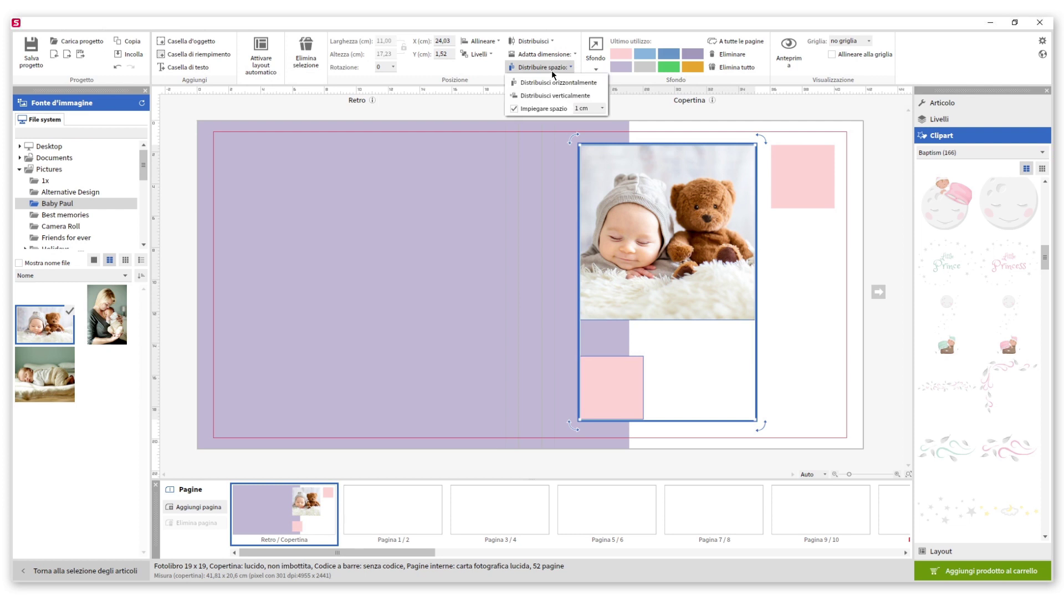
left_click(555, 93)
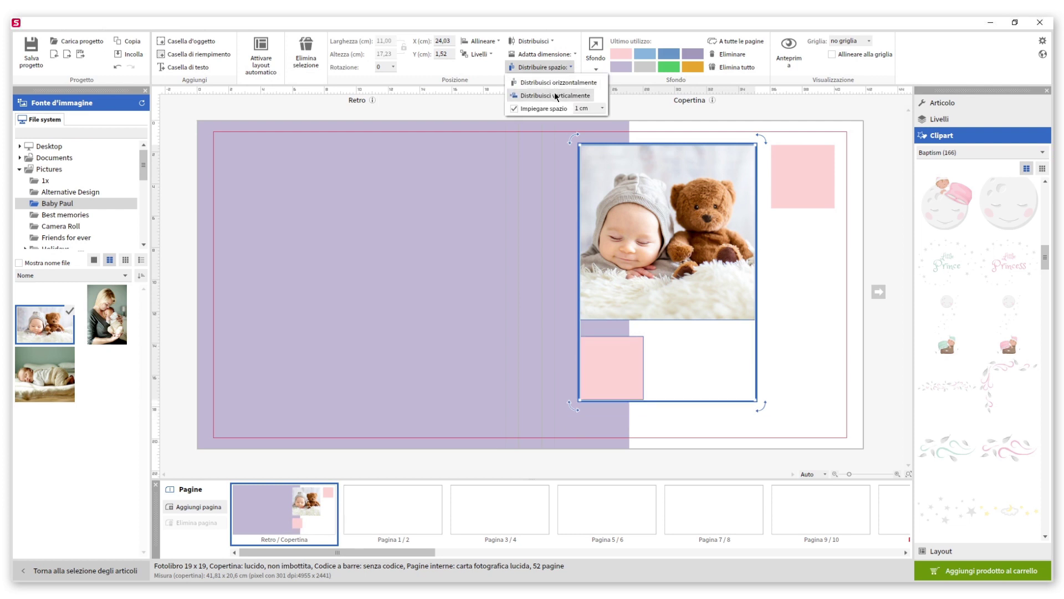
left_click(619, 106)
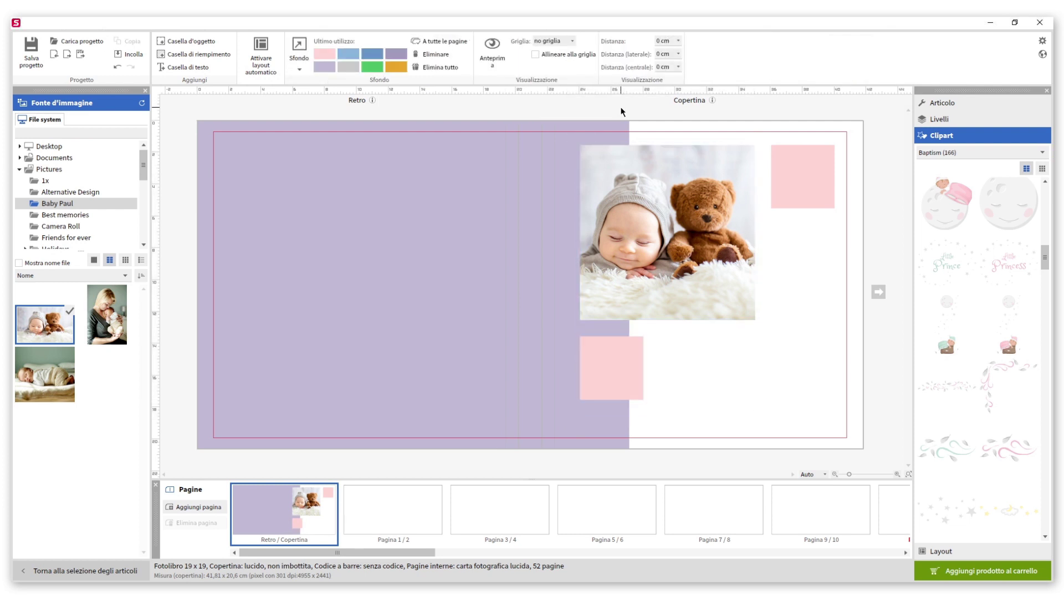
Add the sleeping-baby photo at 4 × 4 cm beside the lower pink square.
left_click_drag(62, 370, 702, 368)
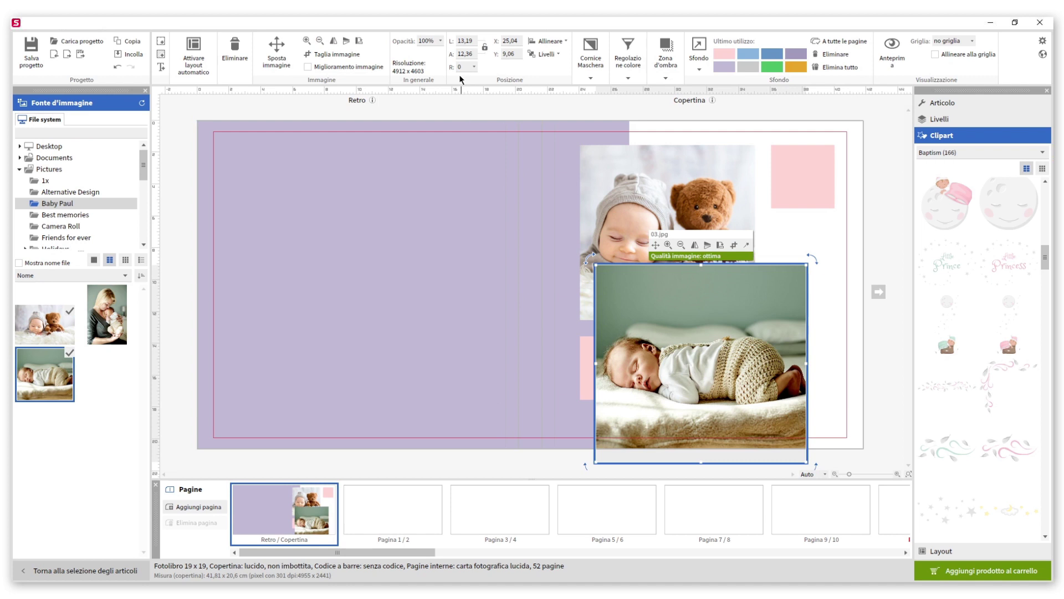
double_click(460, 42)
type("4")
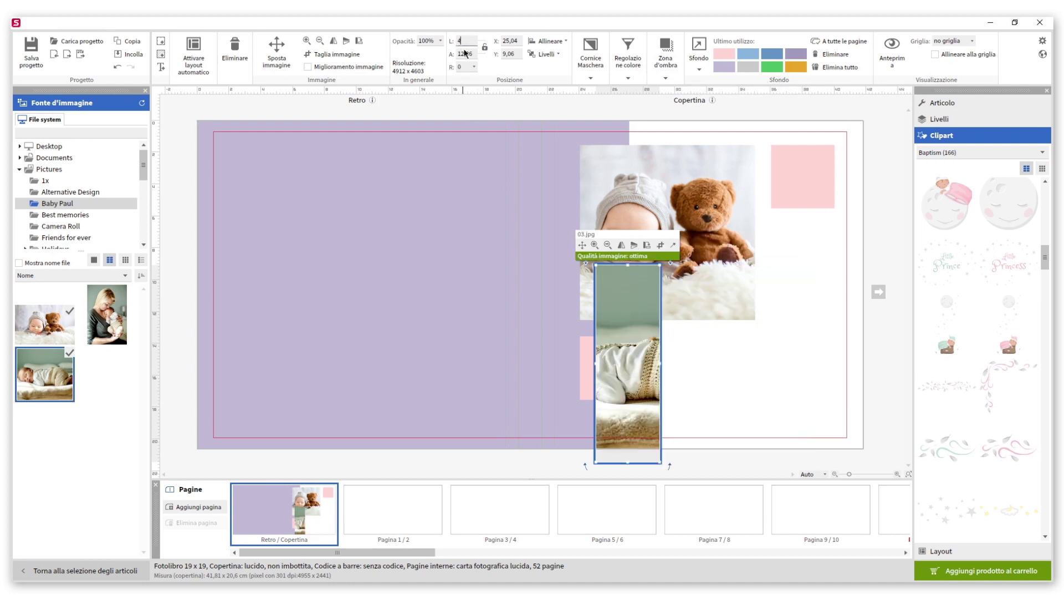
double_click(464, 54)
type("4")
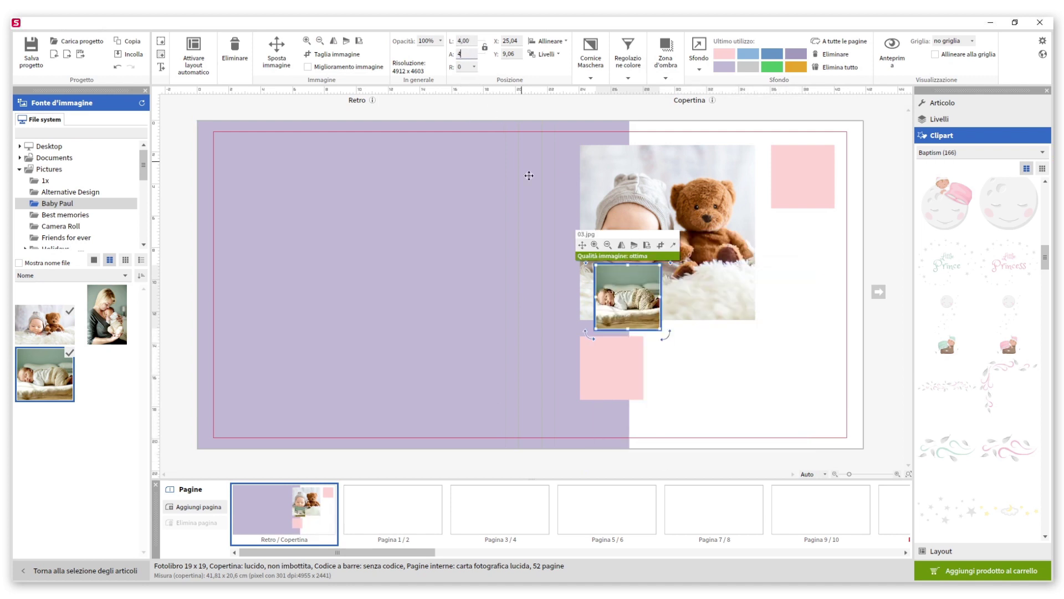
left_click_drag(609, 293, 688, 367)
Add another pink square right of the small photo and space all three 0.5 cm apart horizontally.
left_click(632, 368)
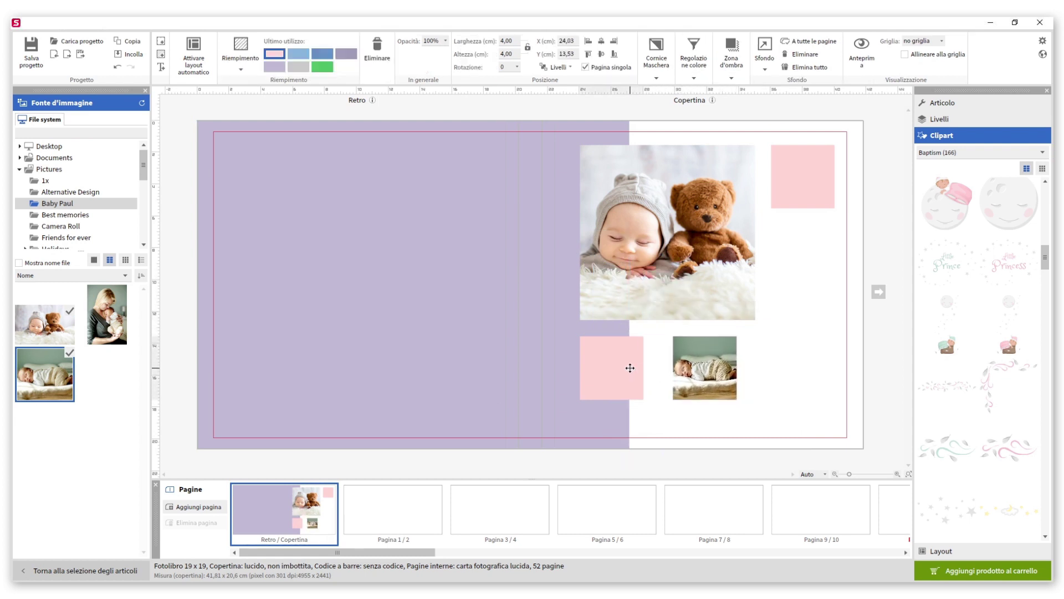
left_click_drag(631, 368, 801, 367)
left_click(710, 378, "shift")
left_click(632, 374, "shift")
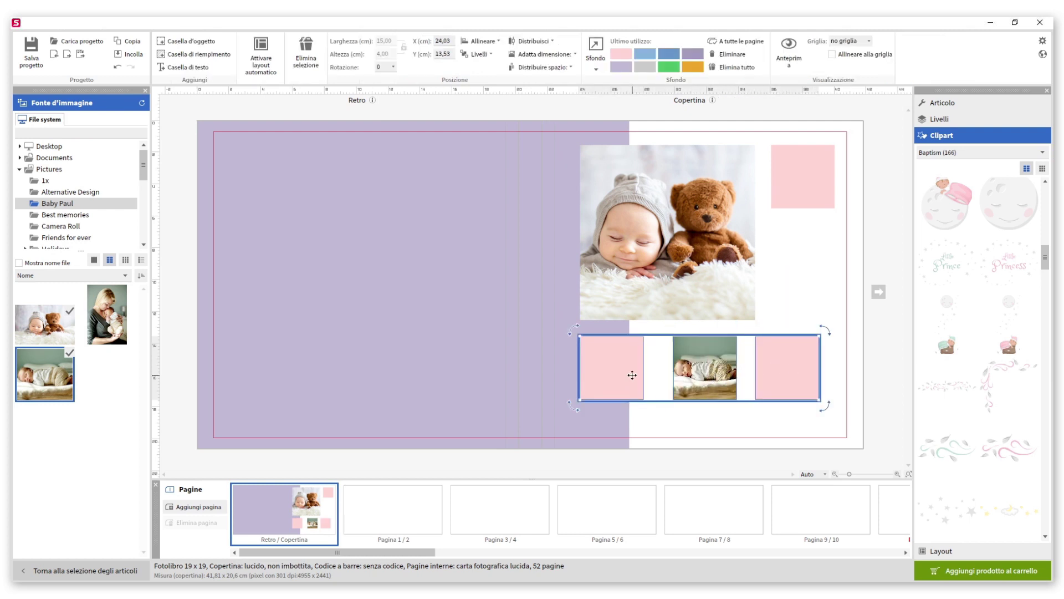
left_click(531, 67)
left_click(589, 109)
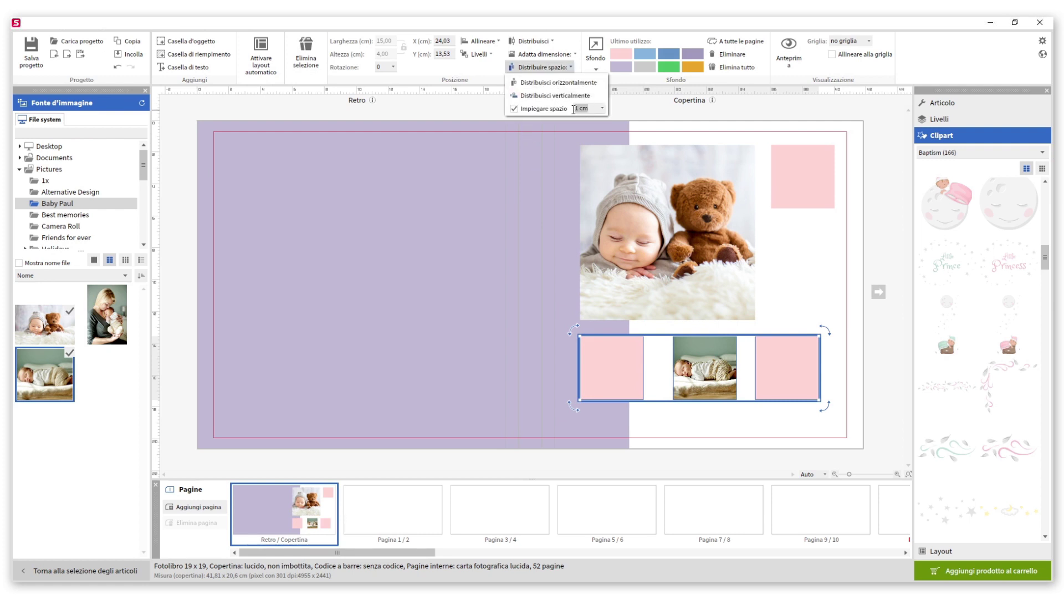
type("0.5")
left_click(570, 85)
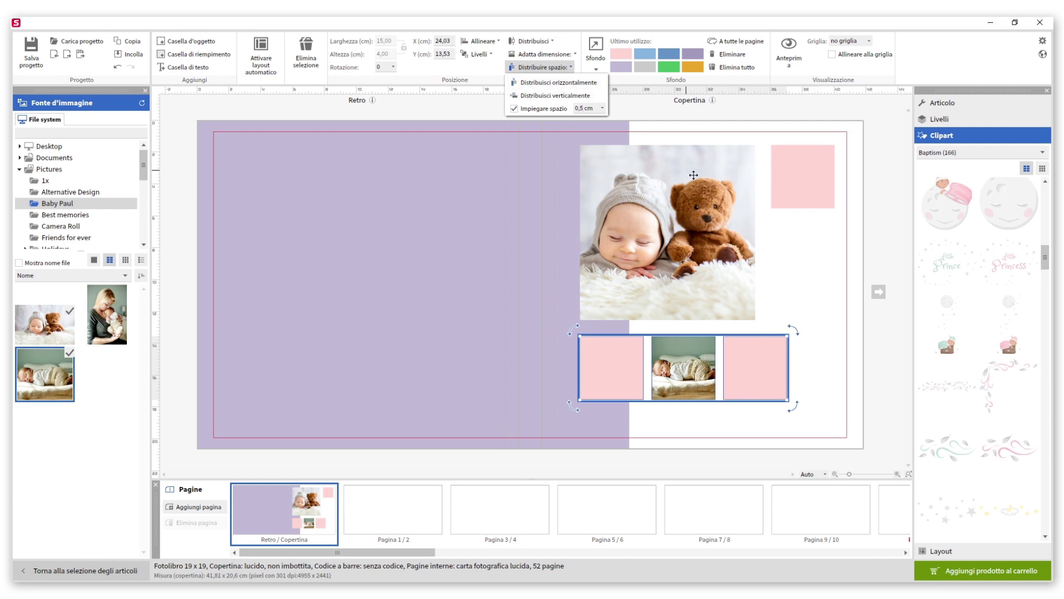
left_click(788, 247)
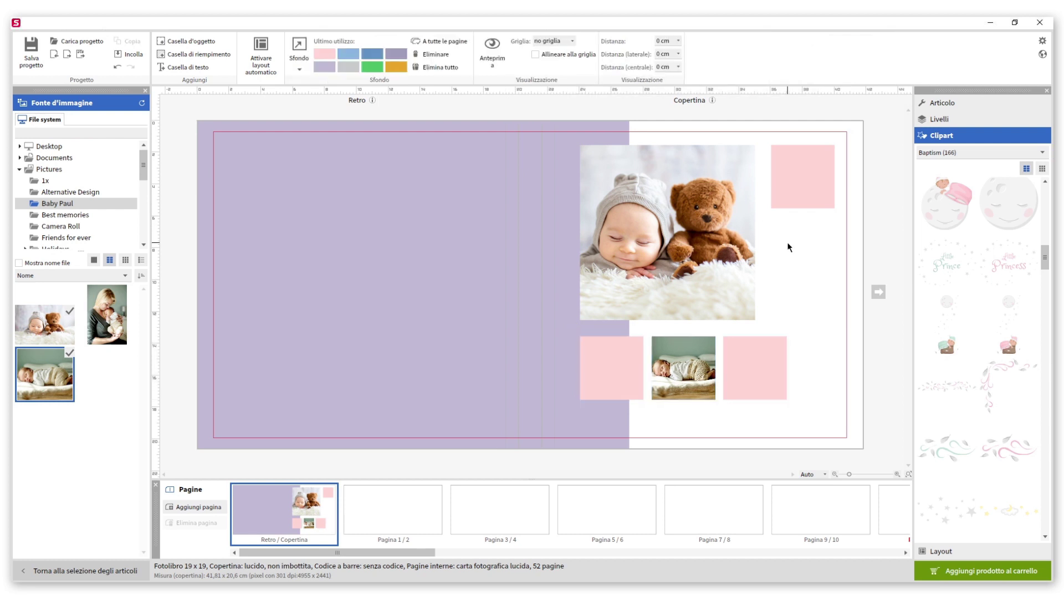
Widen the right pink box to about 7 cm.
left_click(769, 358)
left_click_drag(788, 367, 833, 367)
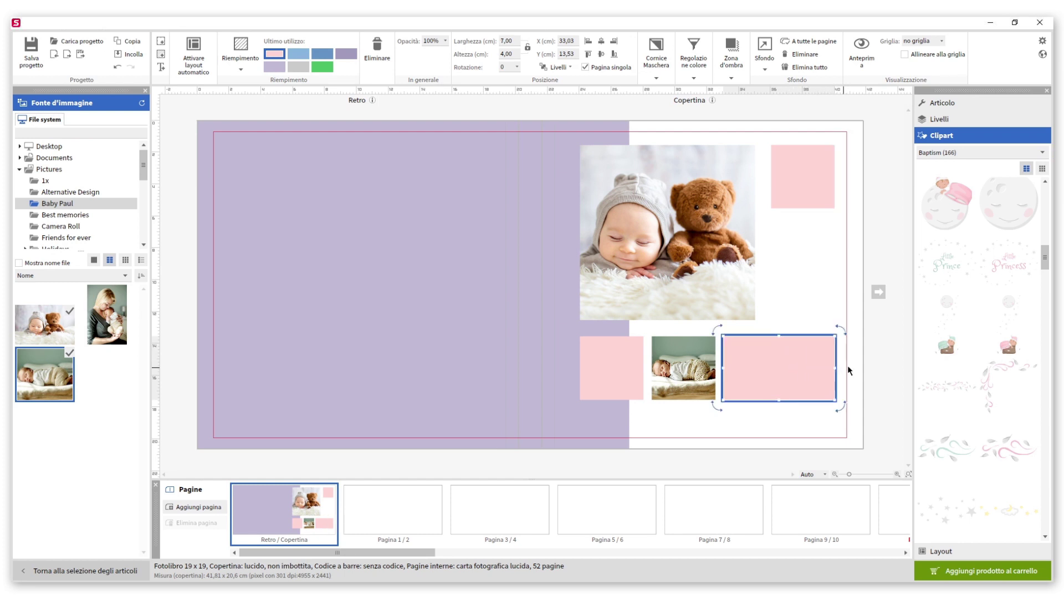
left_click(865, 360)
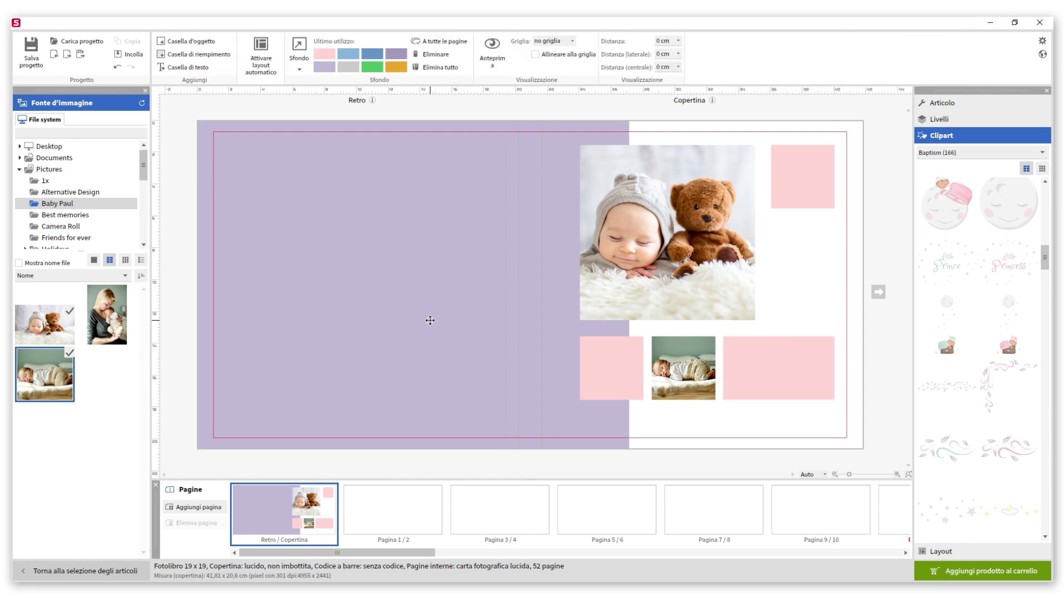
Place the mother-and-baby photo in the cover's right column and narrow it.
left_click_drag(119, 319, 773, 278)
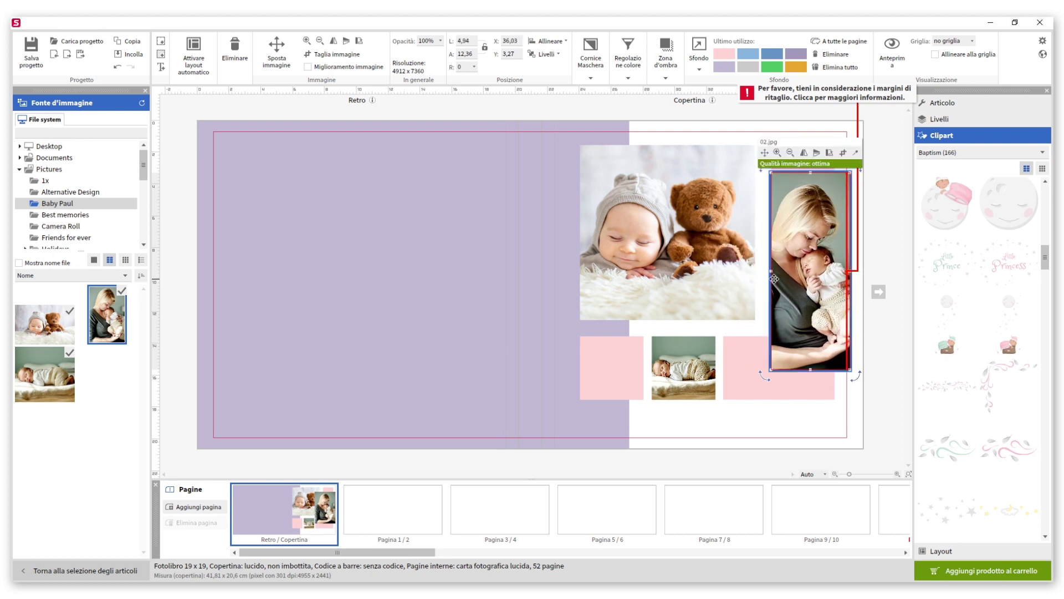
left_click_drag(850, 268, 835, 269)
left_click(882, 247)
Distribute the top-right pink square and mother photo evenly in the vertical direction.
left_click(818, 158)
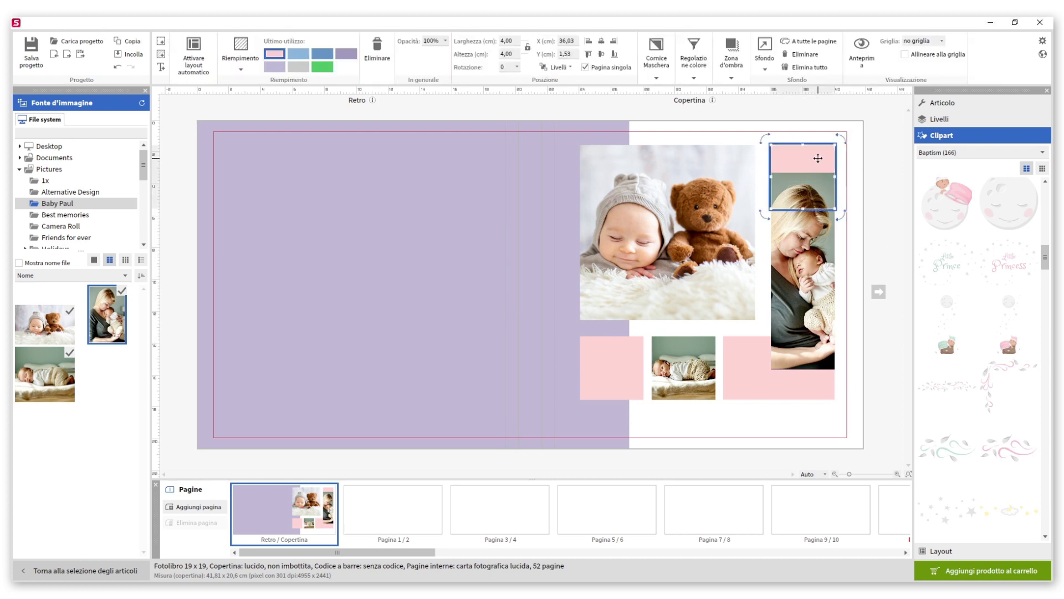
left_click(820, 235)
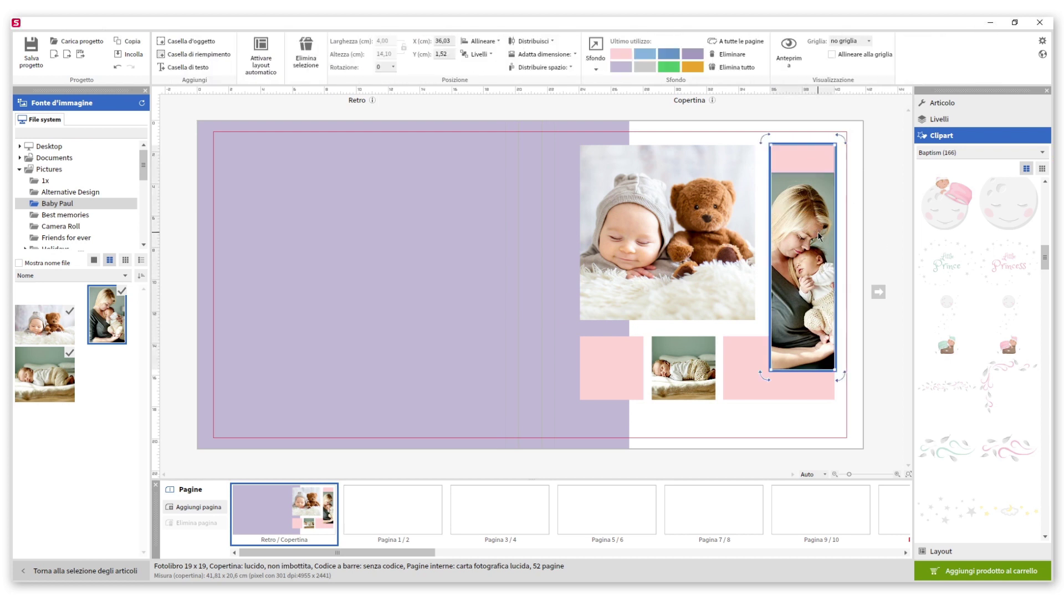
left_click(570, 67)
left_click(576, 94)
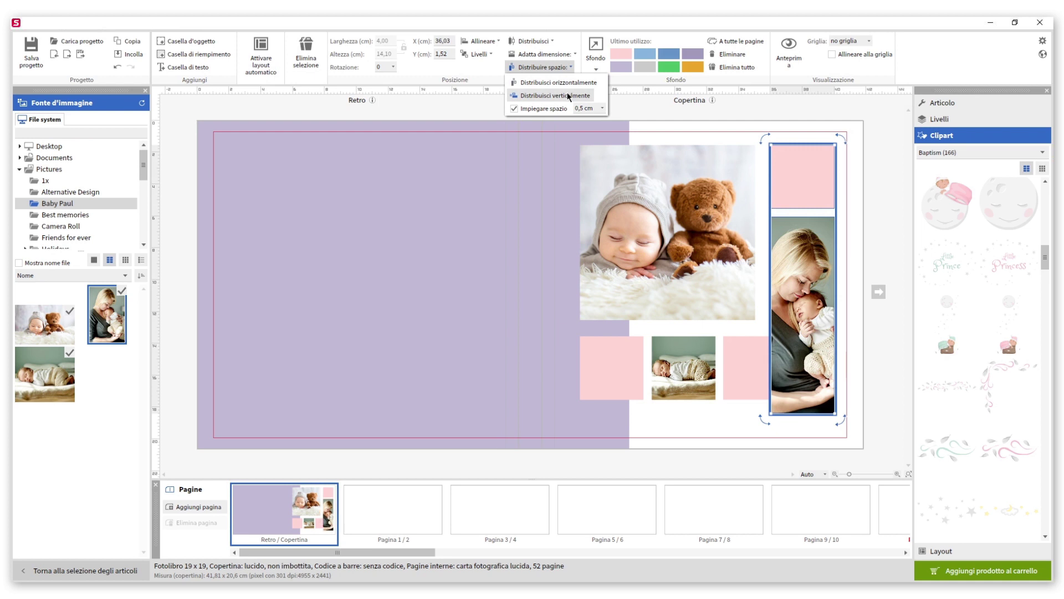
left_click(862, 364)
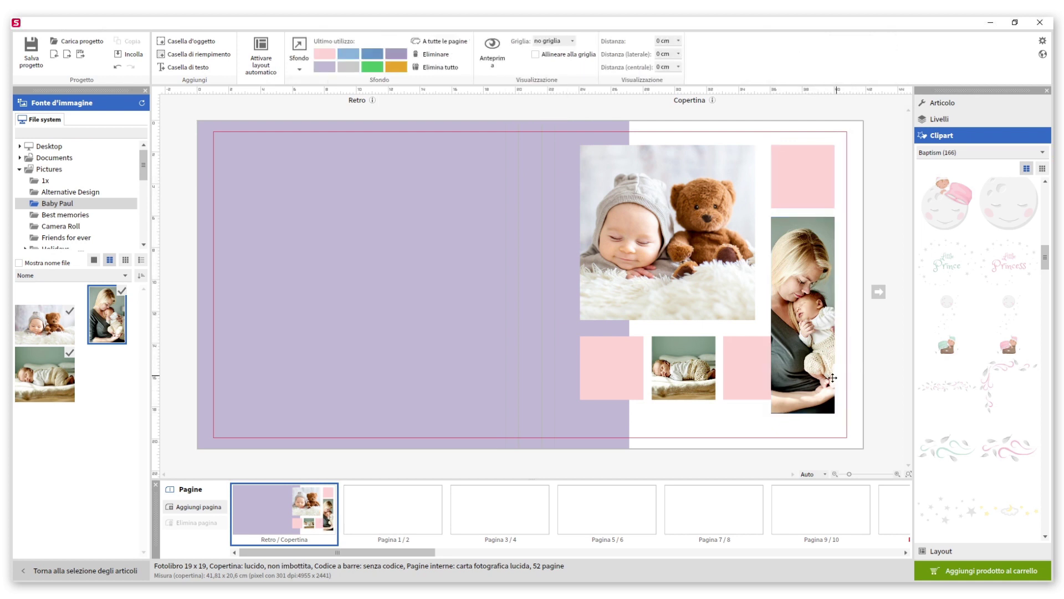
Shorten the mother photo to 6.5 cm so it sits above the bottom row.
left_click(825, 381)
left_click_drag(803, 413, 791, 320)
left_click_drag(880, 413, 634, 111)
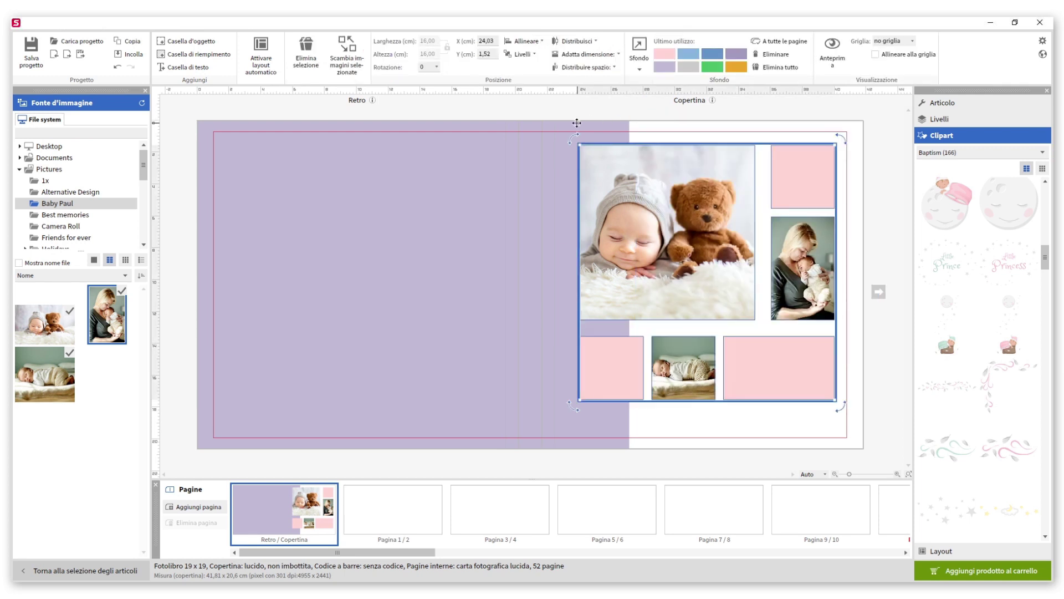
Align the collage to the page, centring it vertically and horizontally on the front cover.
left_click(514, 42)
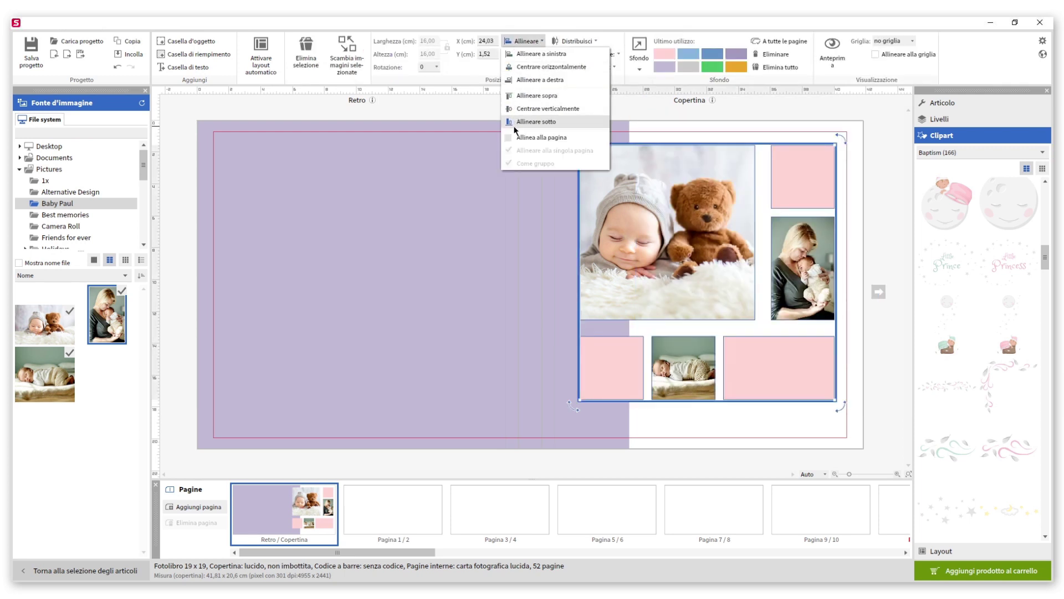
left_click(532, 137)
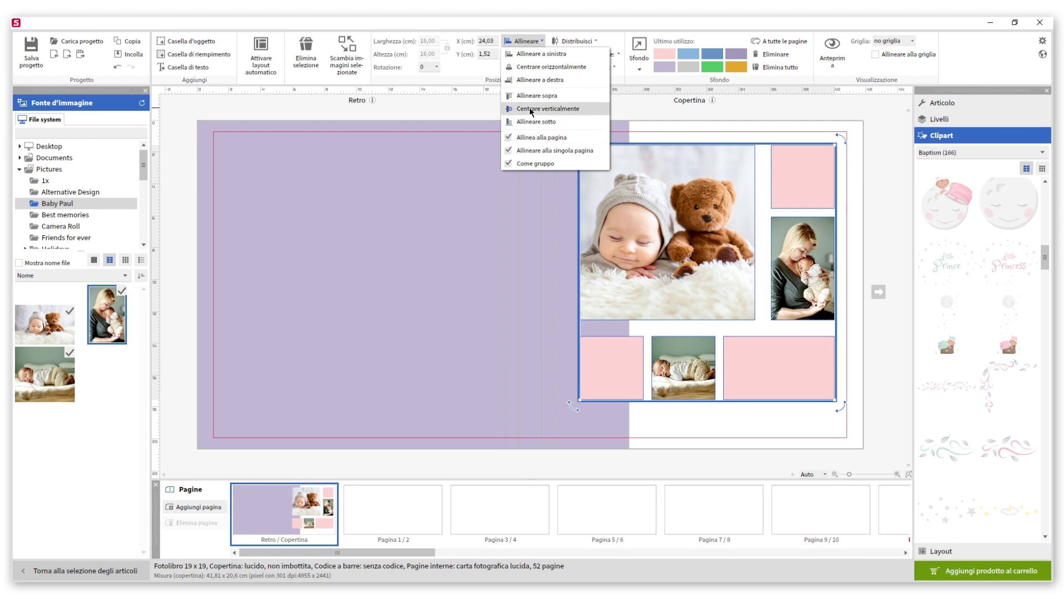
left_click(526, 121)
left_click(524, 41)
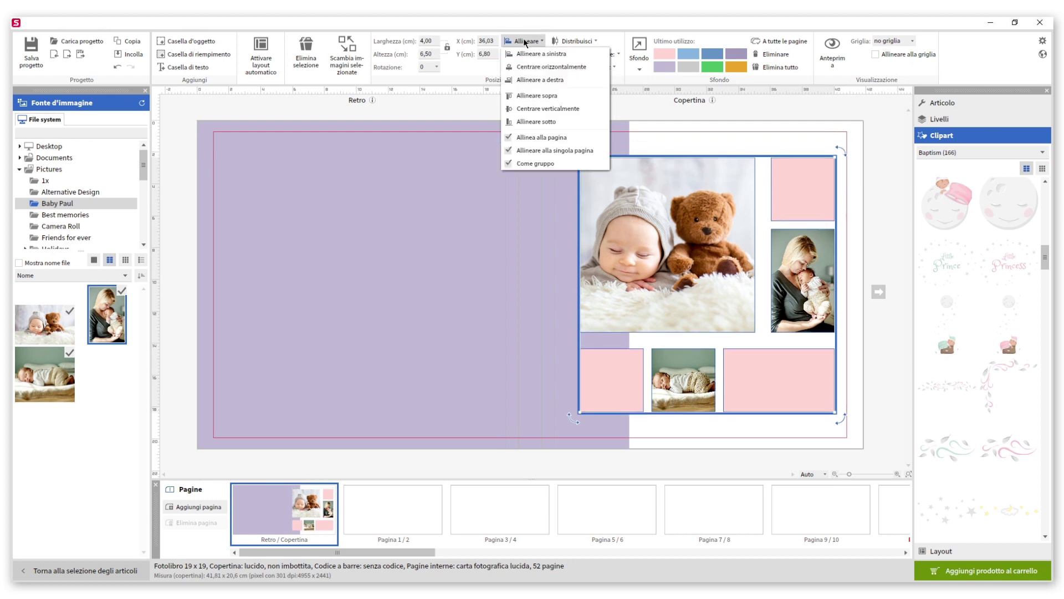
left_click(529, 67)
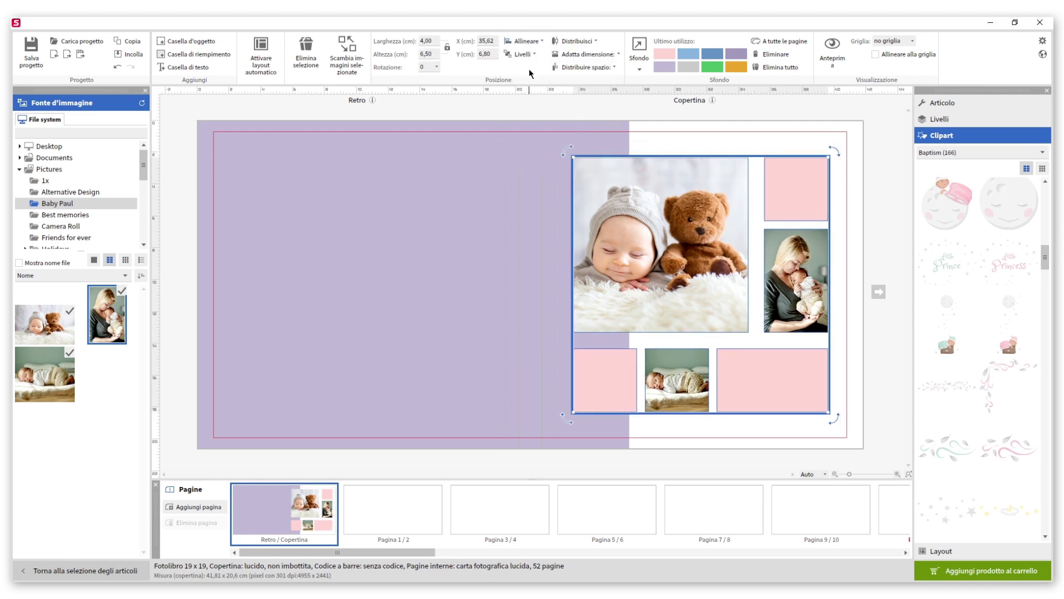
left_click(635, 110)
left_click(668, 181)
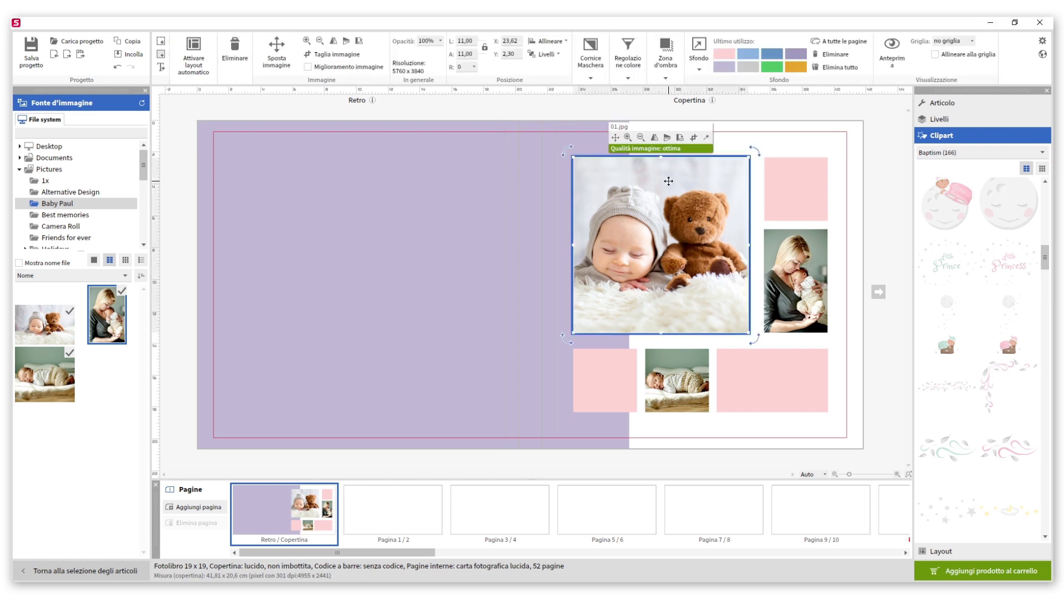
Apply the first plain Cornice Maschera frame to the baby-and-teddy photo and lower-left square.
left_click(591, 76)
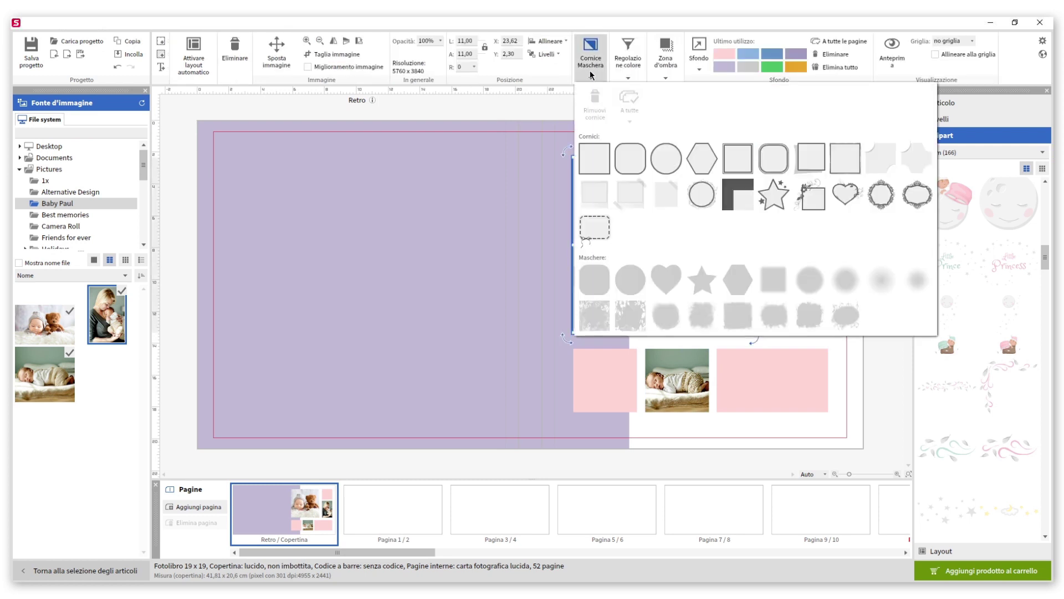
left_click(593, 156)
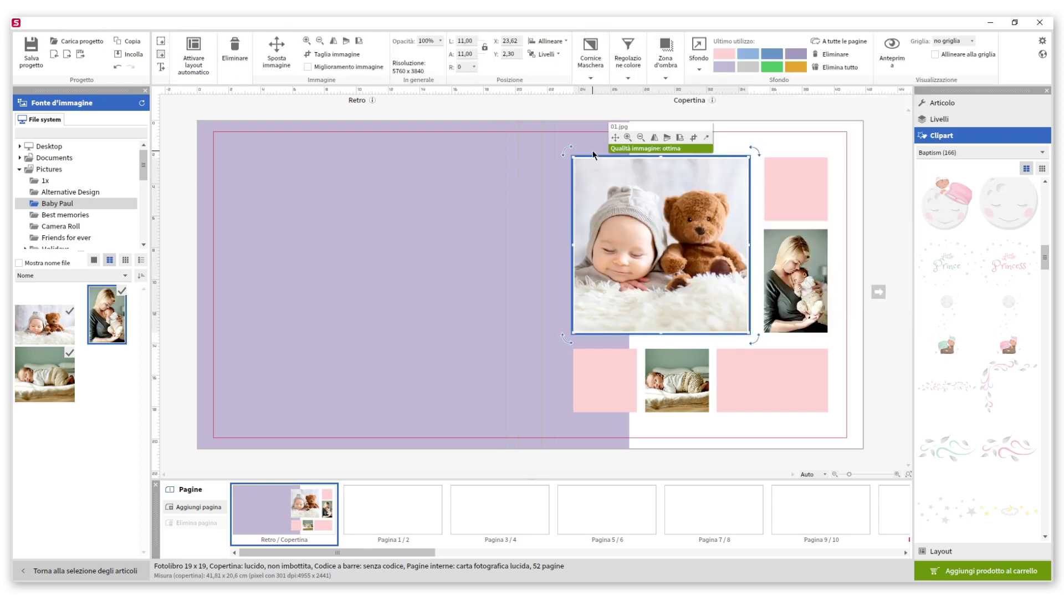
left_click(616, 371)
left_click(656, 68)
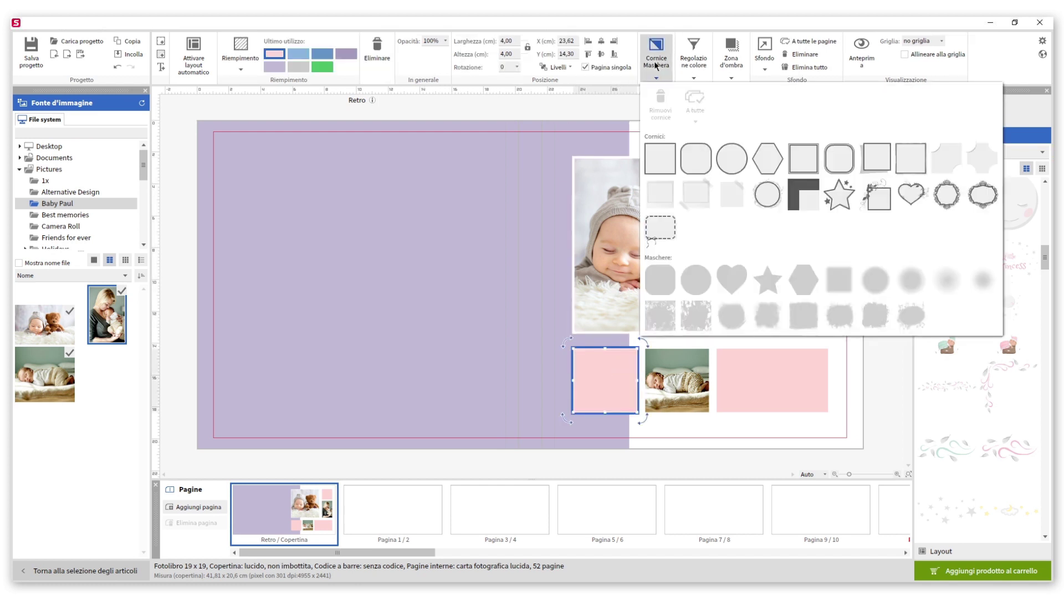
left_click(659, 152)
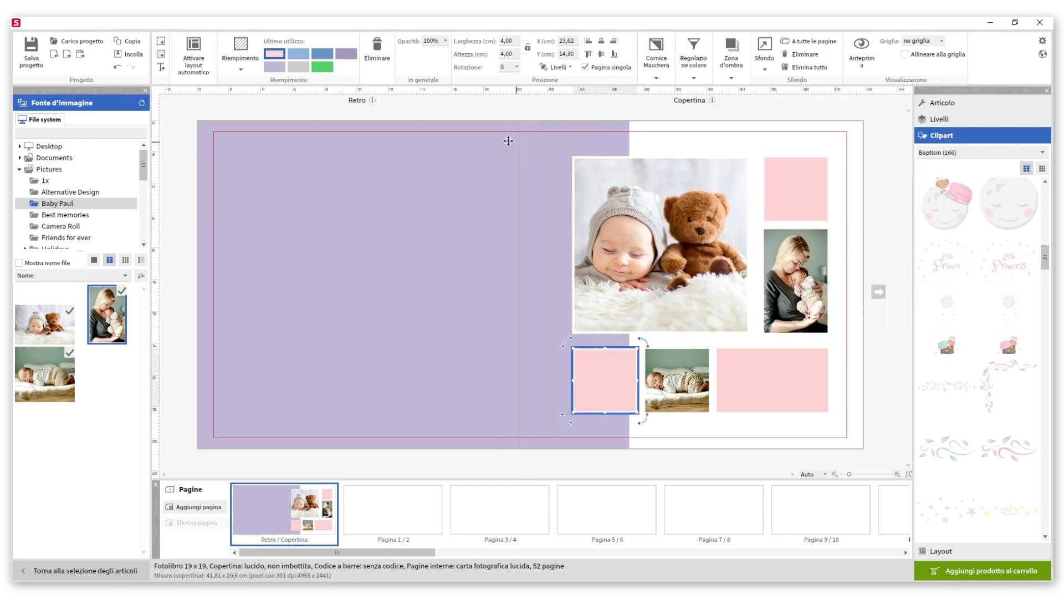
left_click(353, 77)
Fill the lower-left square blue, top-right square purple, and bottom-right rectangle light blue.
left_click(322, 54)
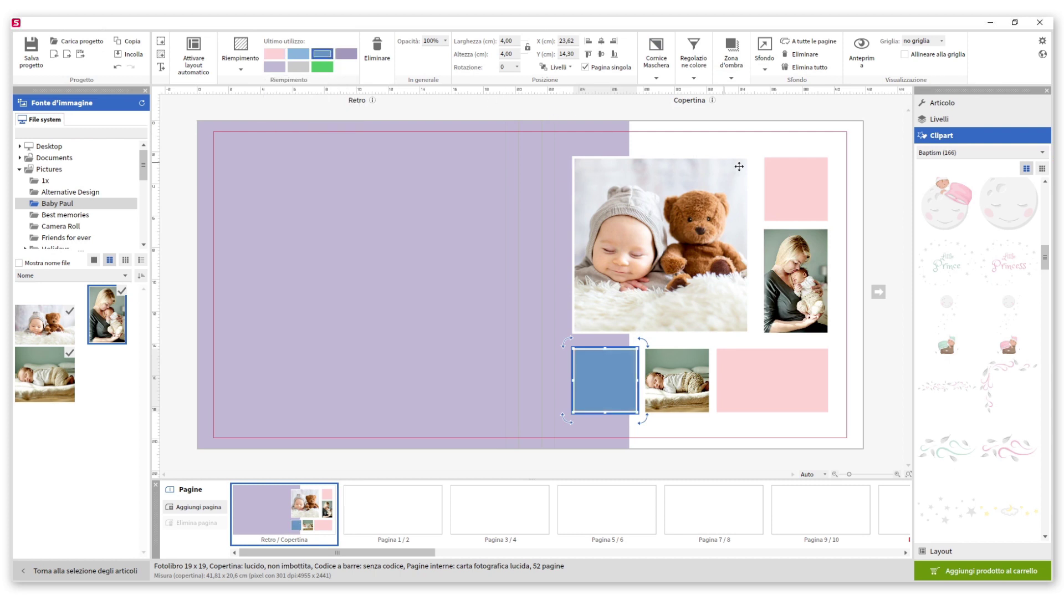
left_click(796, 182)
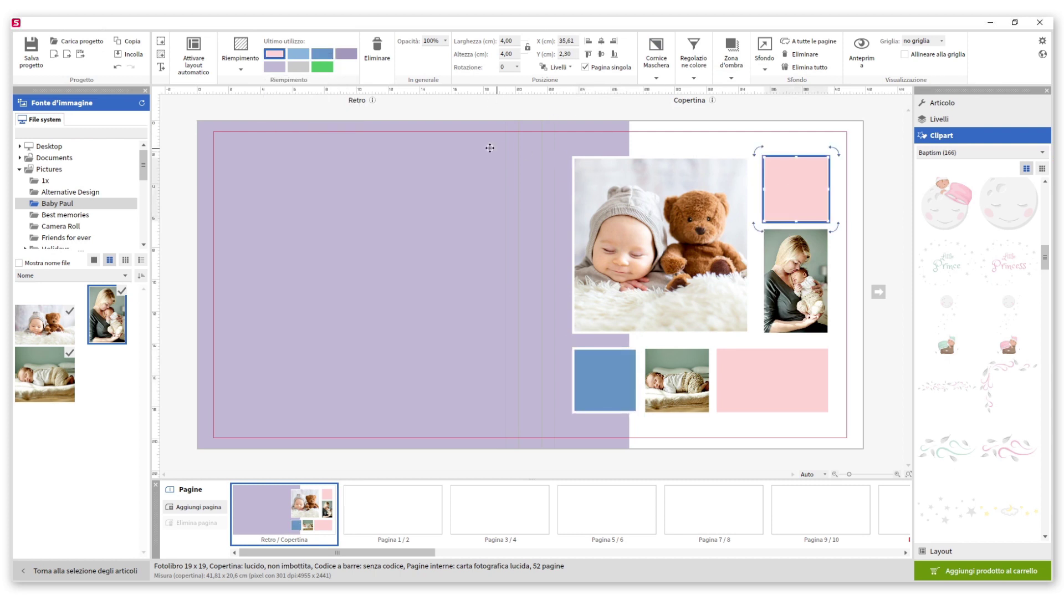
left_click(347, 53)
left_click(757, 368)
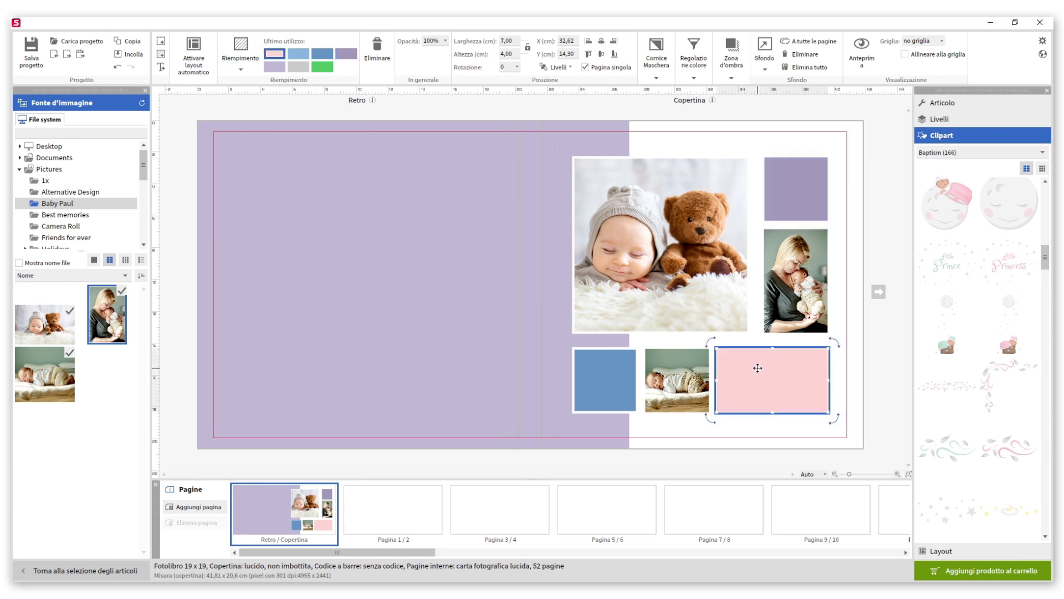
left_click(292, 51)
left_click(596, 110)
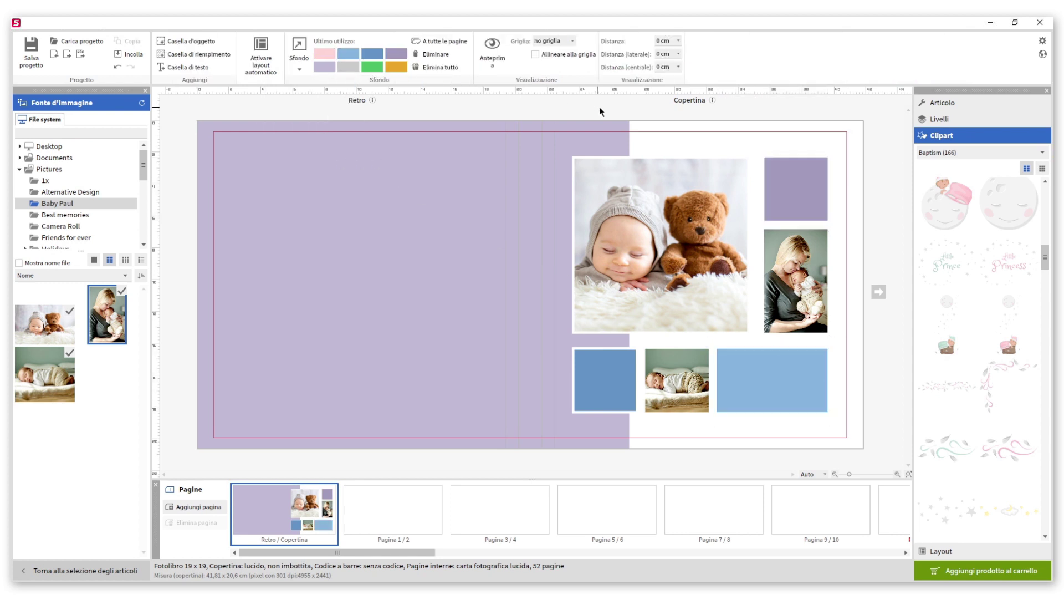
left_click(787, 262)
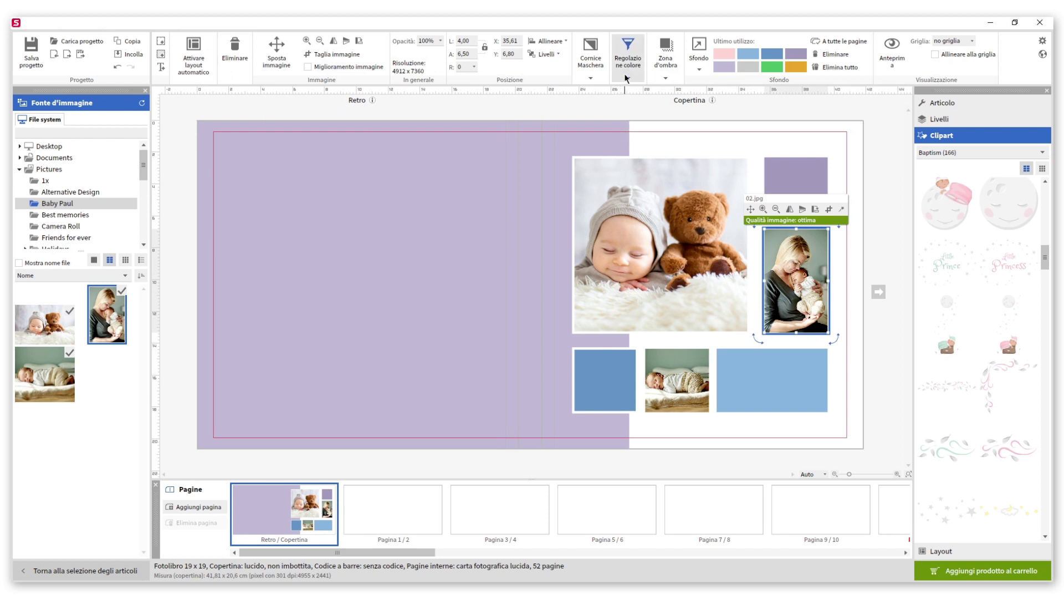
Drop Saturazione to 0 on the mother-and-baby and sleeping-baby photos.
left_click(628, 55)
left_click(681, 118)
left_click_drag(675, 129, 654, 130)
left_click(638, 179)
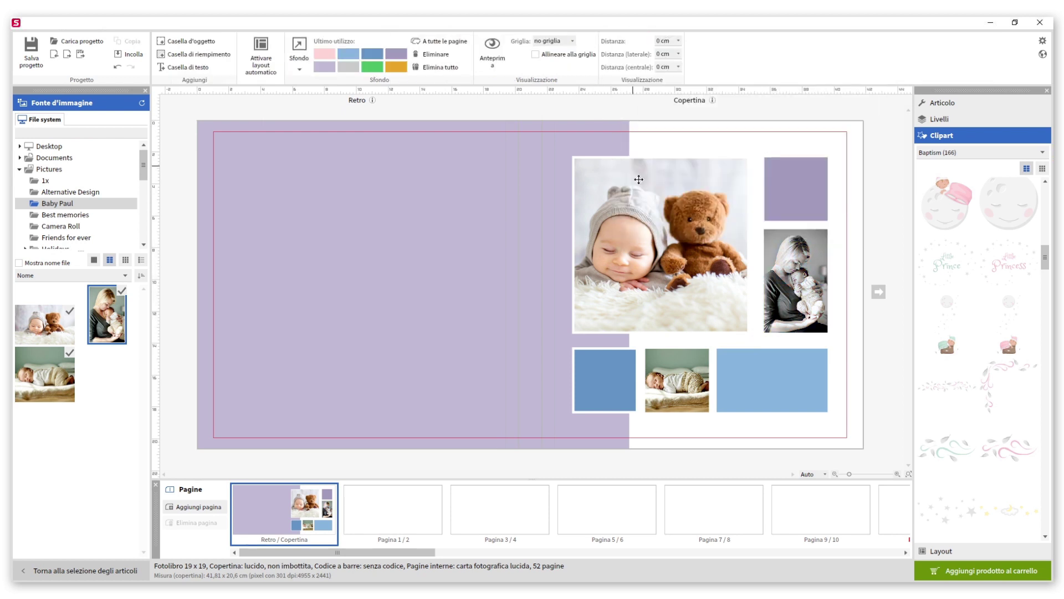
left_click(689, 364)
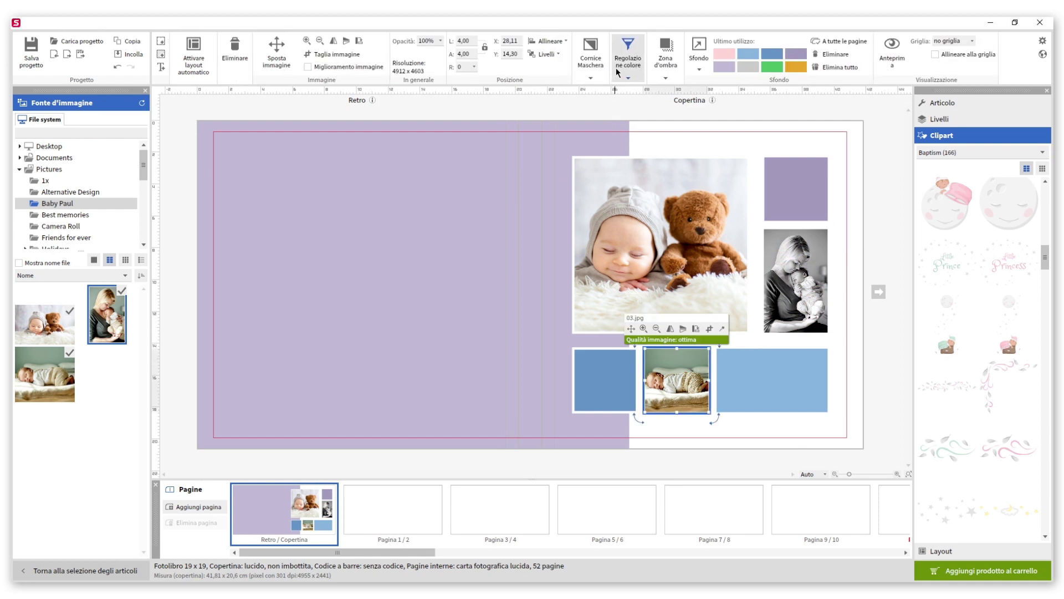
left_click(628, 56)
left_click(681, 118)
left_click_drag(676, 132, 652, 132)
left_click(577, 115)
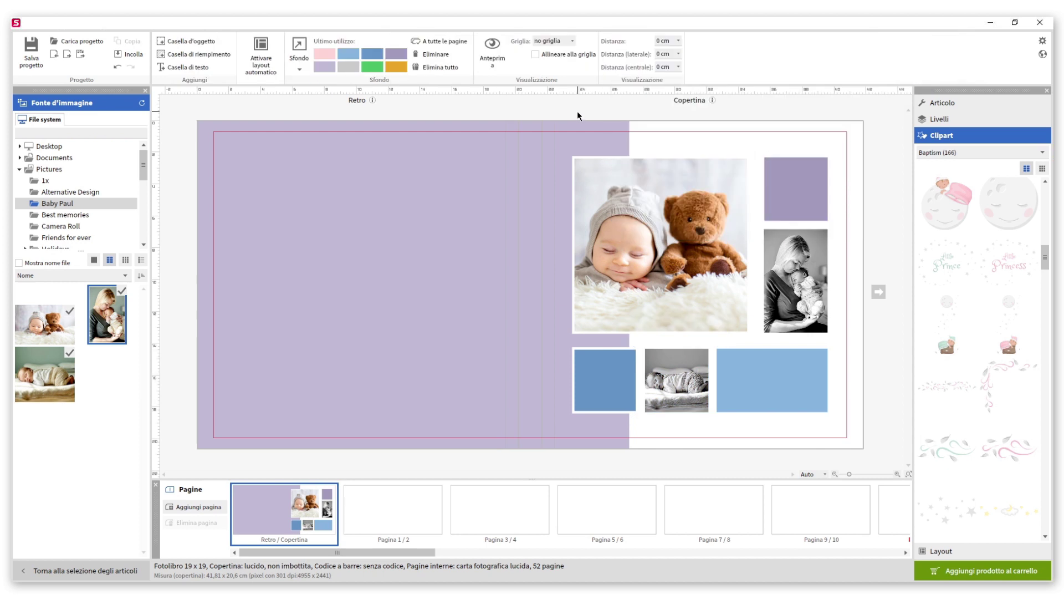
Add a text box reading 'Paolo' and move it onto the blue square.
left_click(200, 68)
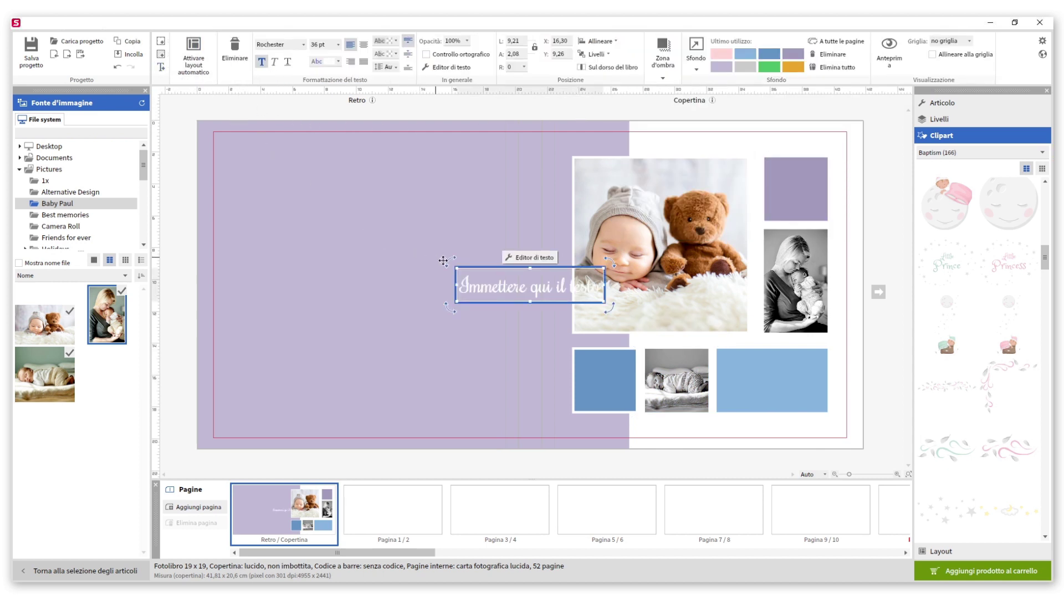
left_click(476, 283)
type("Paolo")
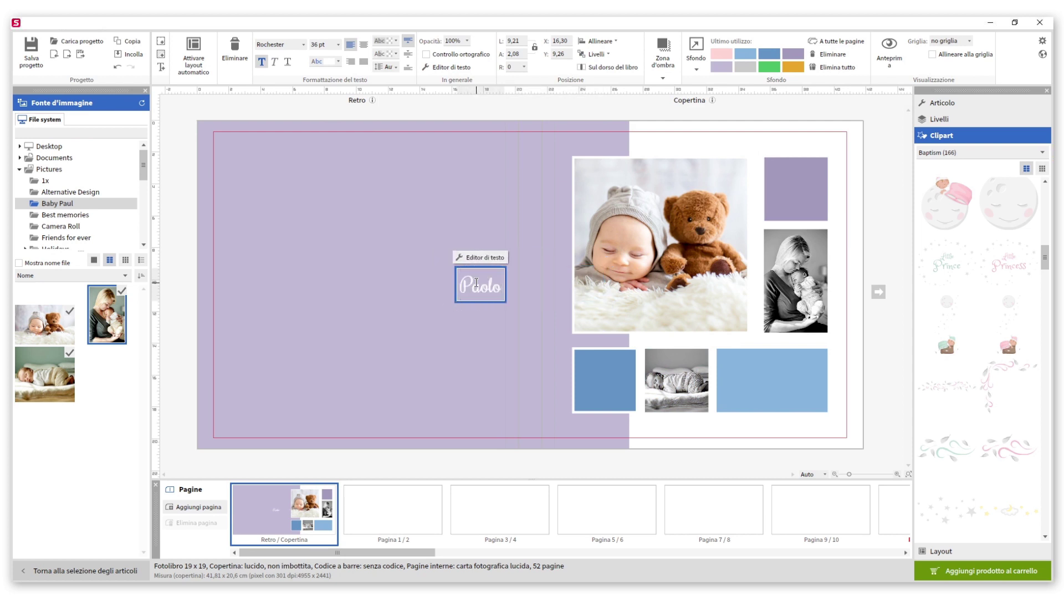
left_click_drag(491, 287, 609, 382)
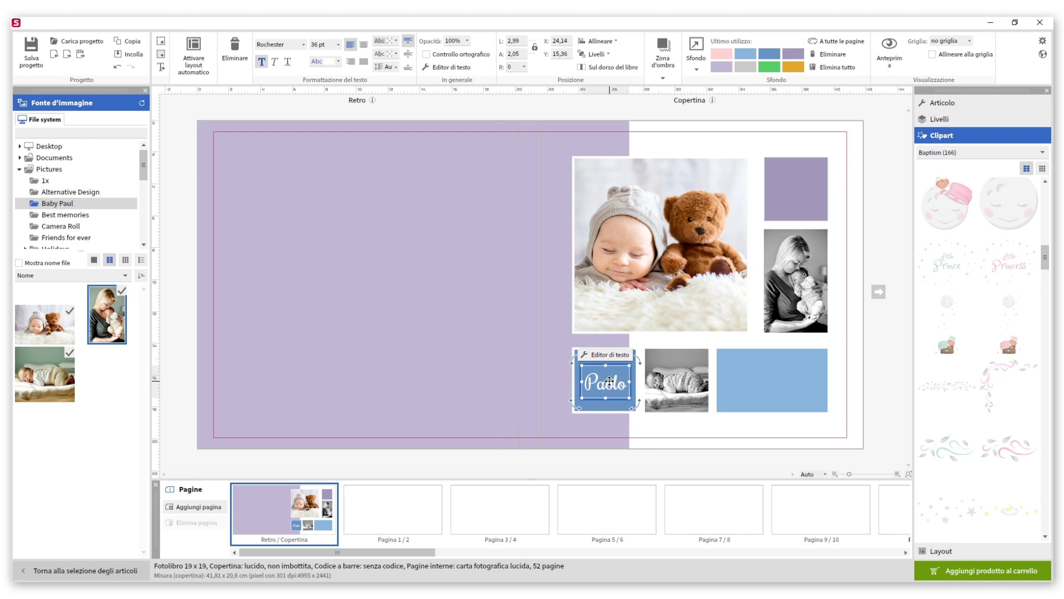
Centre 'Paolo' vertically and horizontally on the blue square, aligning to each other instead of to the page.
left_click(608, 410)
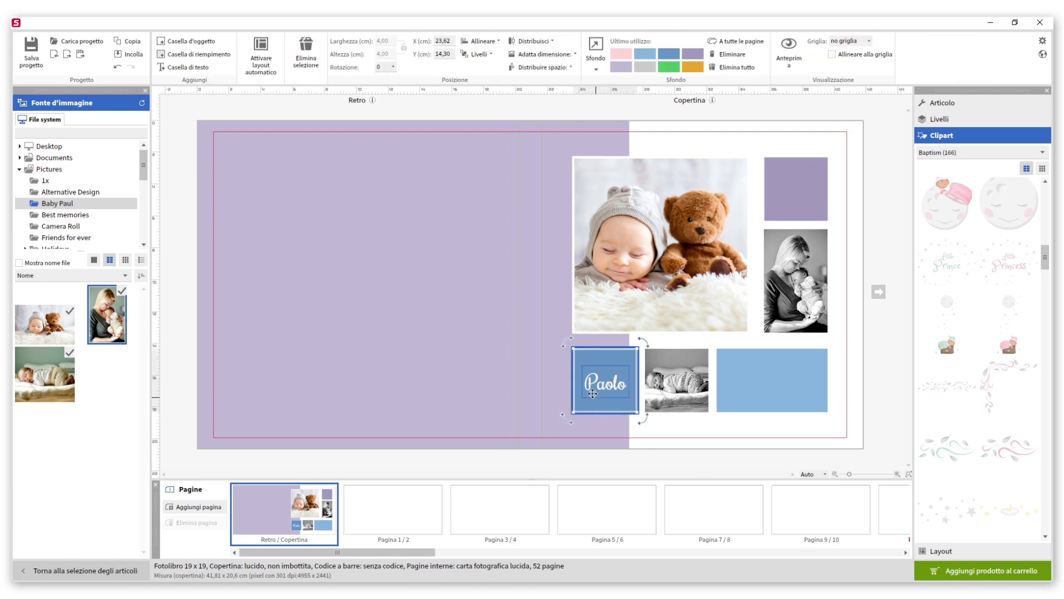
left_click(480, 41)
left_click(466, 139)
left_click(484, 109)
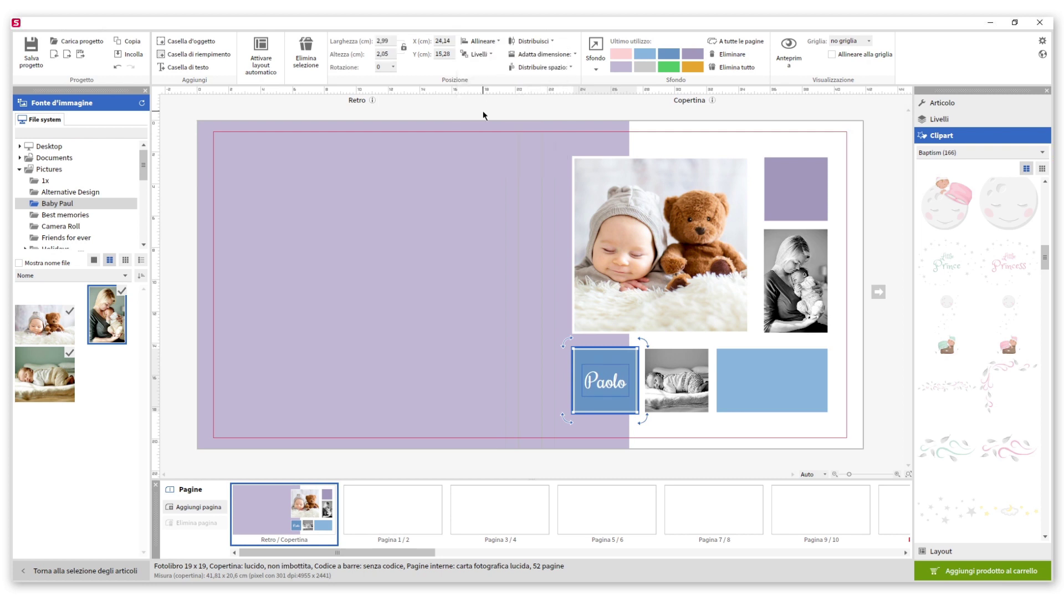
left_click(480, 41)
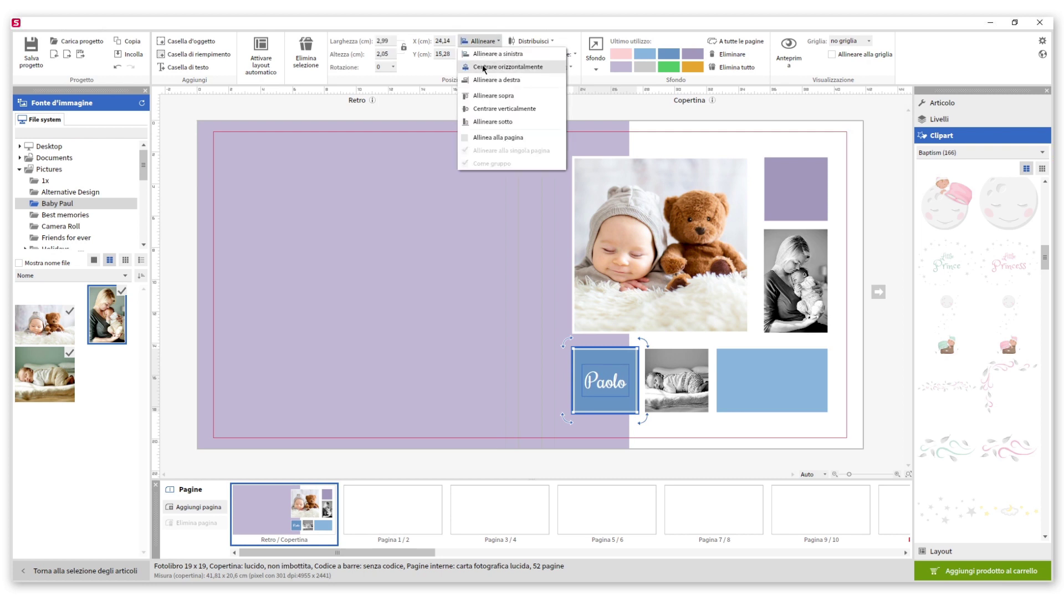
left_click(484, 67)
left_click(475, 112)
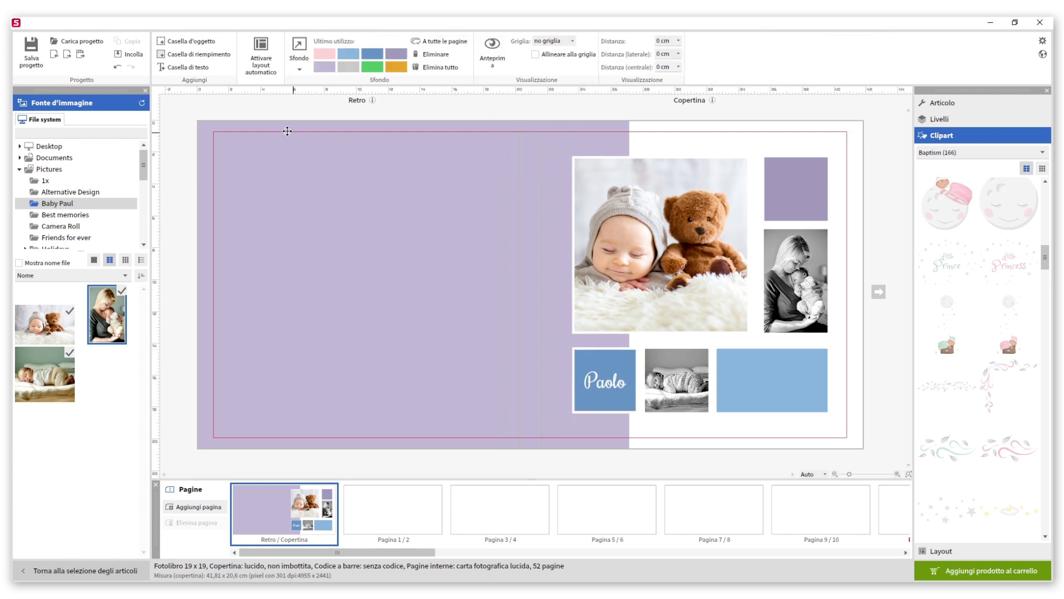
Add a text box with the date '05.09.2020' at 16 pt.
left_click(192, 69)
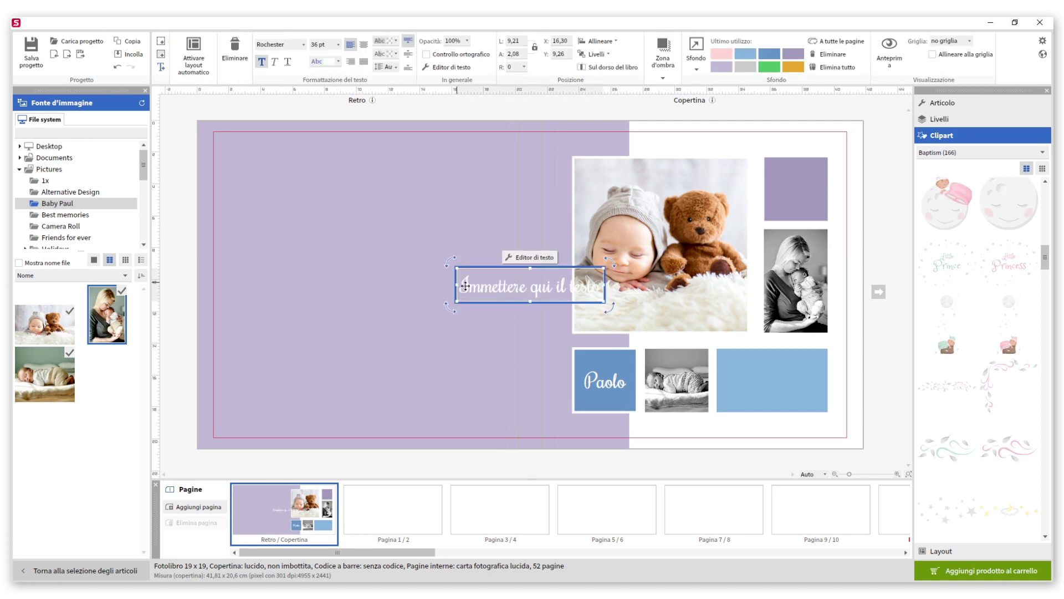
double_click(481, 292)
type("05.09.2020")
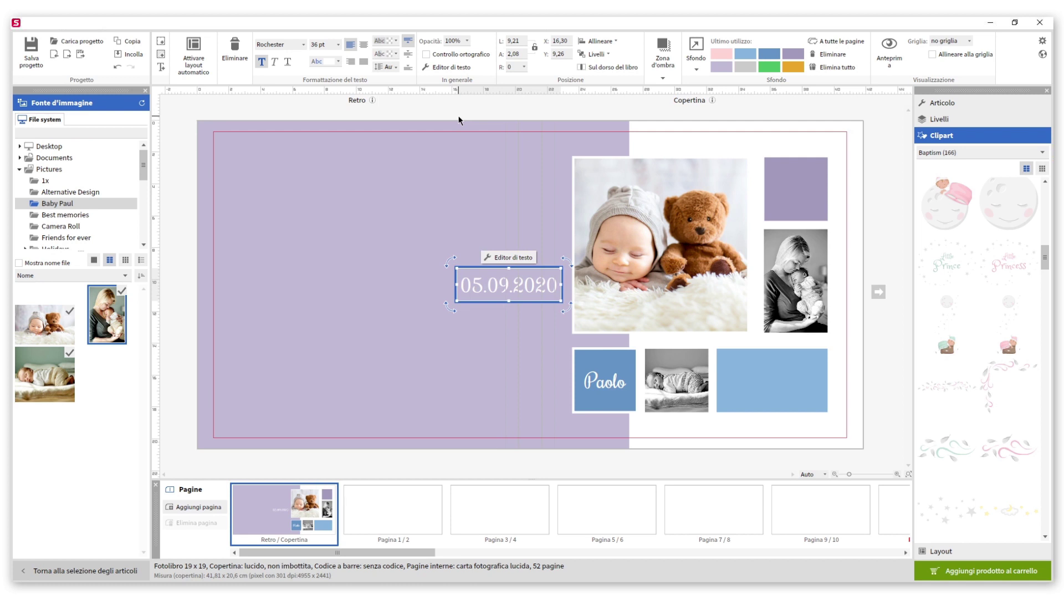
left_click(339, 45)
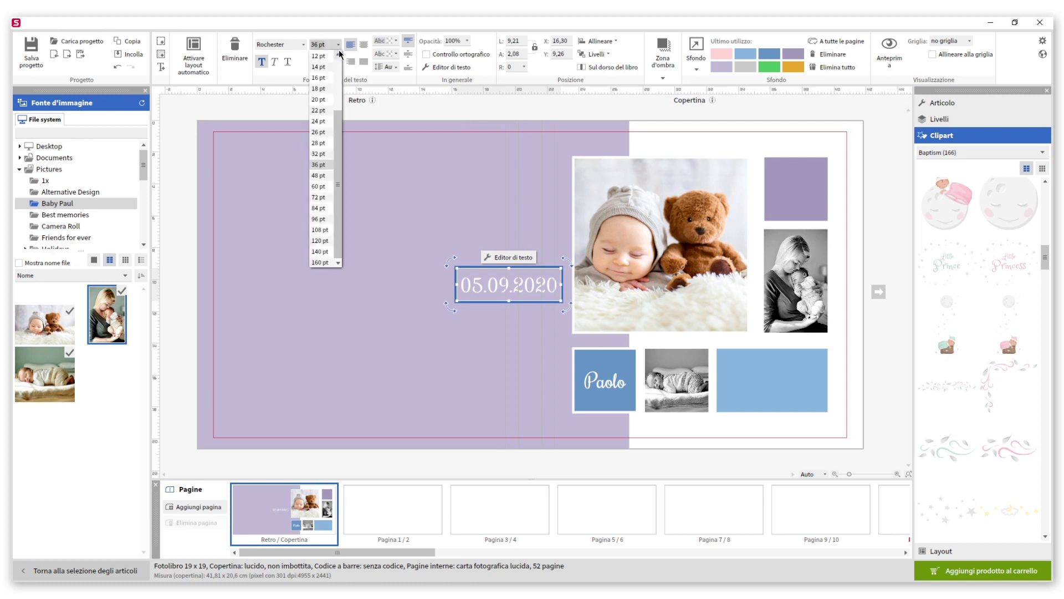
left_click(326, 79)
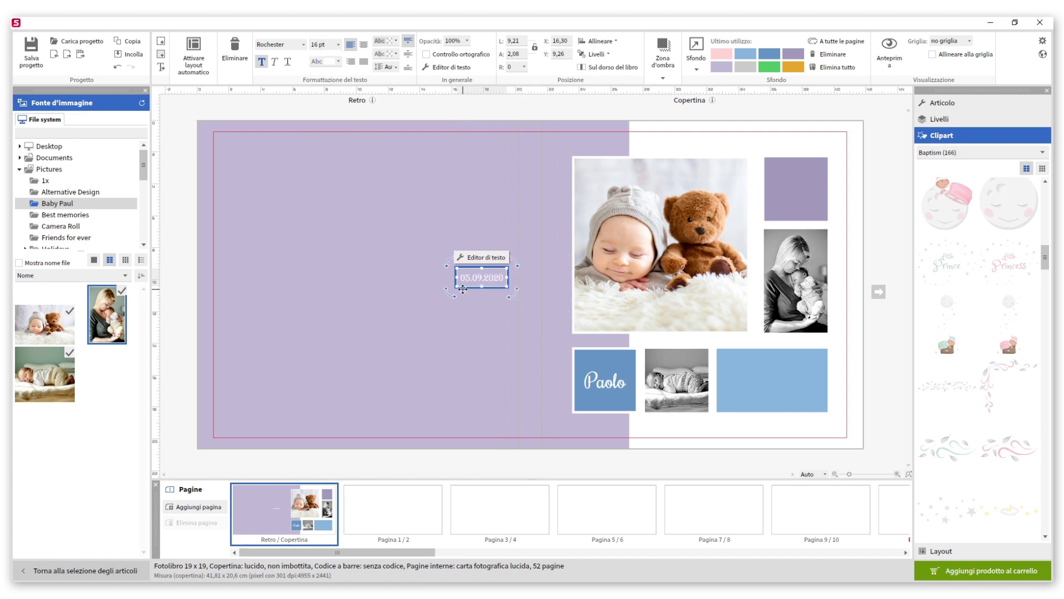
Move the date onto the top-right lilac square and centre it horizontally and vertically.
left_click_drag(475, 280, 794, 199)
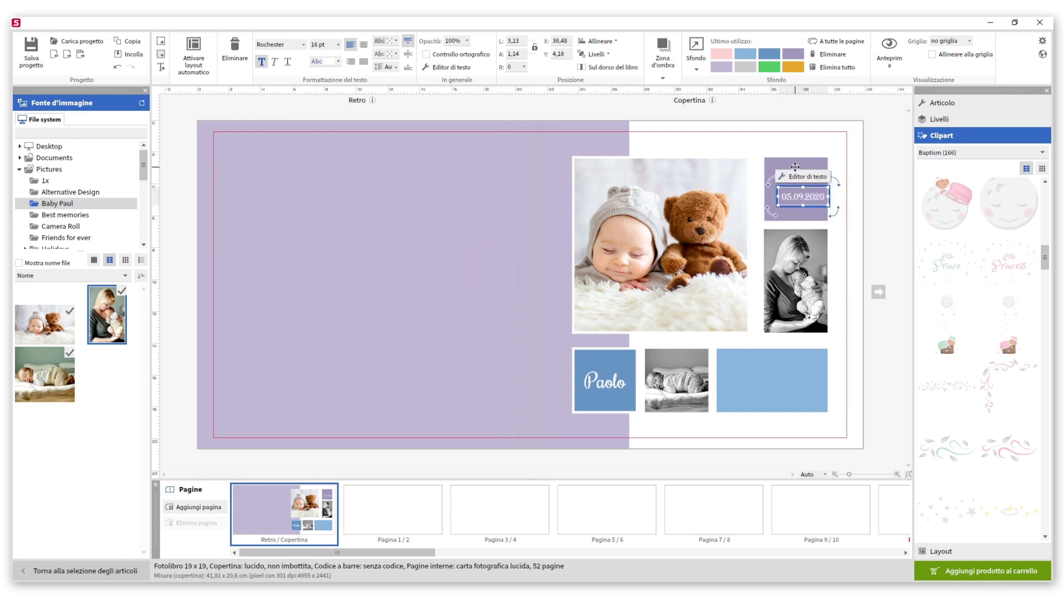
left_click(794, 163)
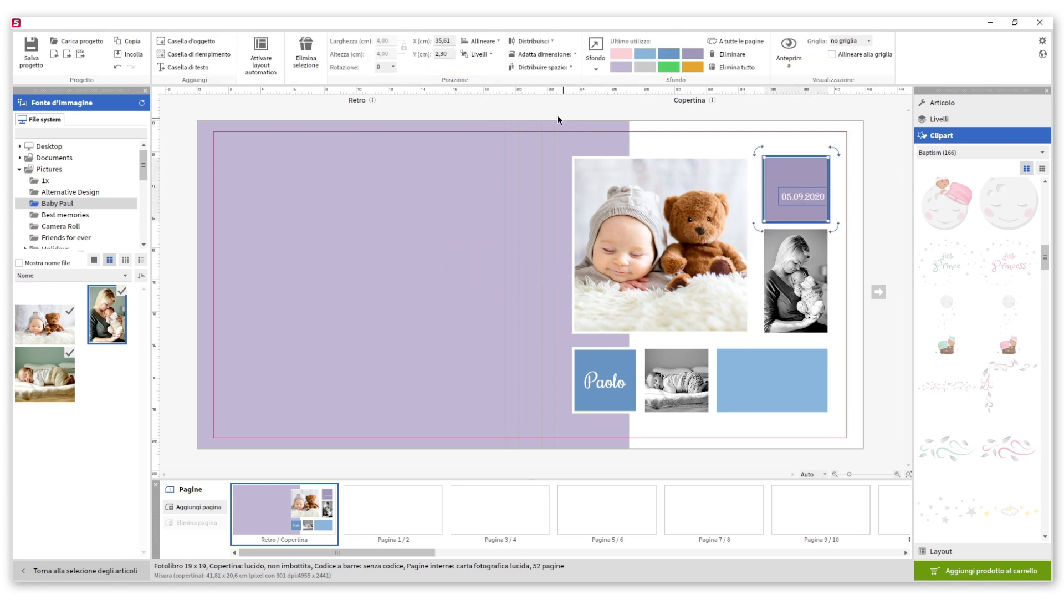
left_click(488, 41)
left_click(491, 67)
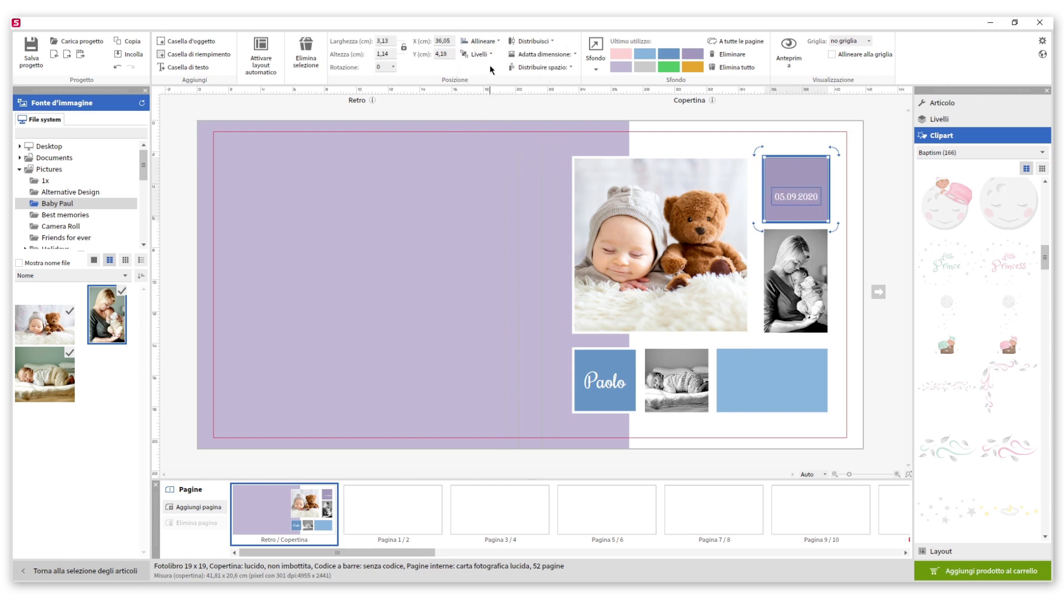
left_click(484, 41)
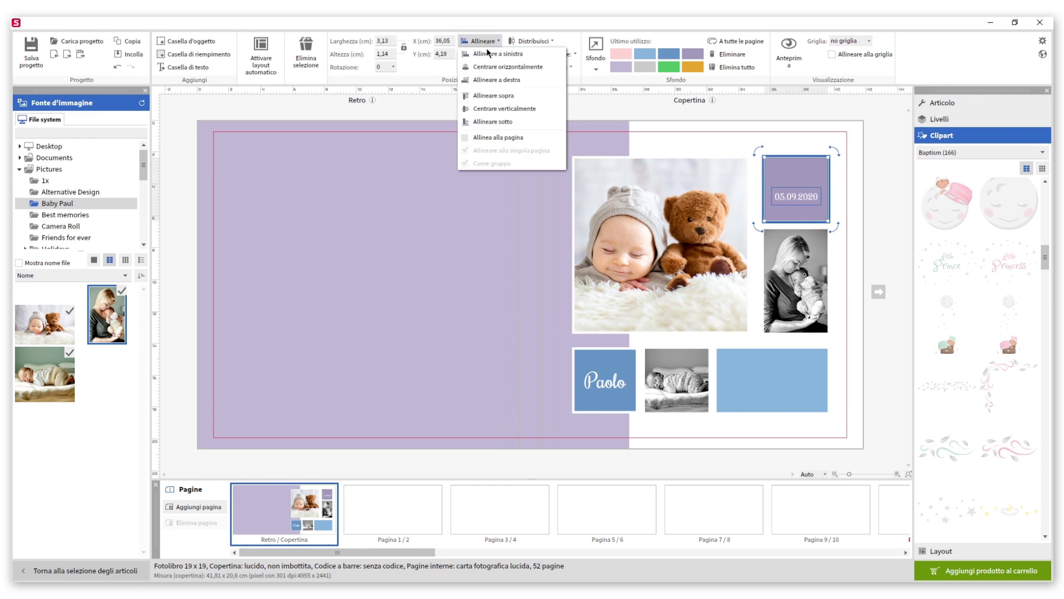
left_click(498, 109)
left_click(498, 110)
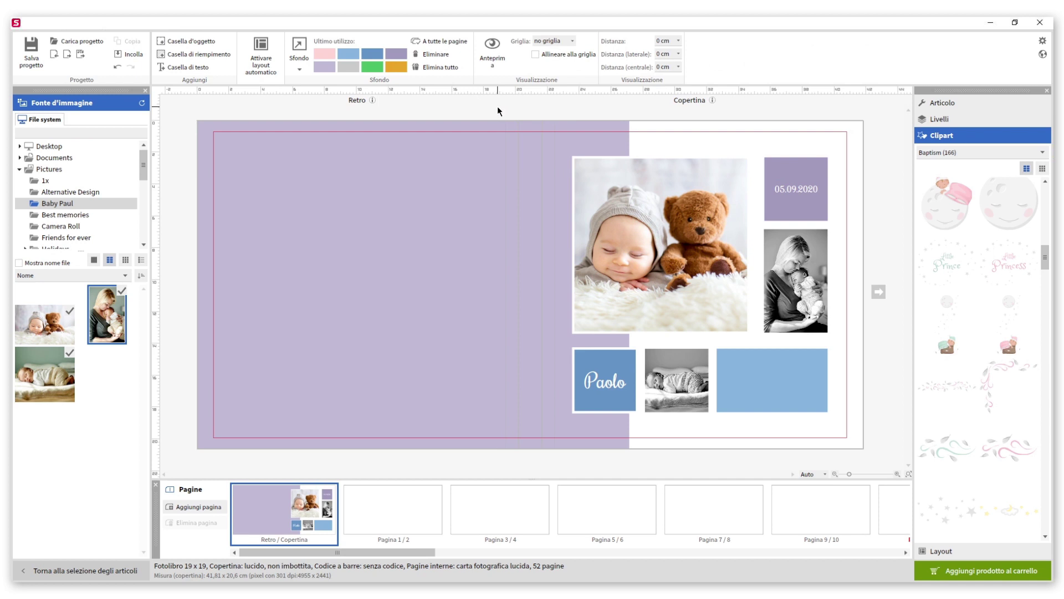
Place the Little Prince clipart on the back cover and centre it horizontally and vertically.
left_click_drag(935, 257, 364, 264)
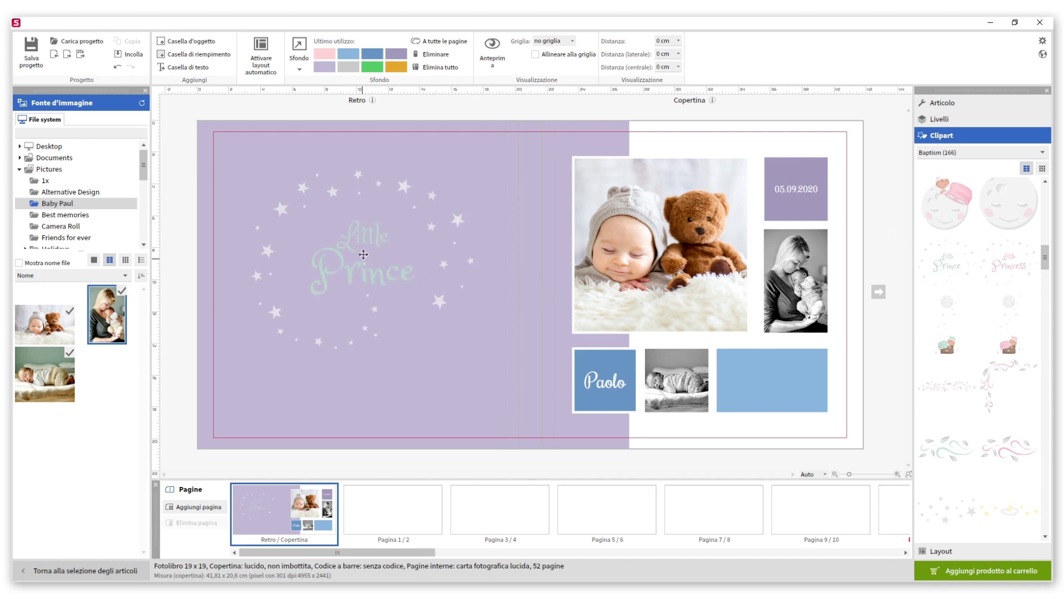
left_click(368, 241)
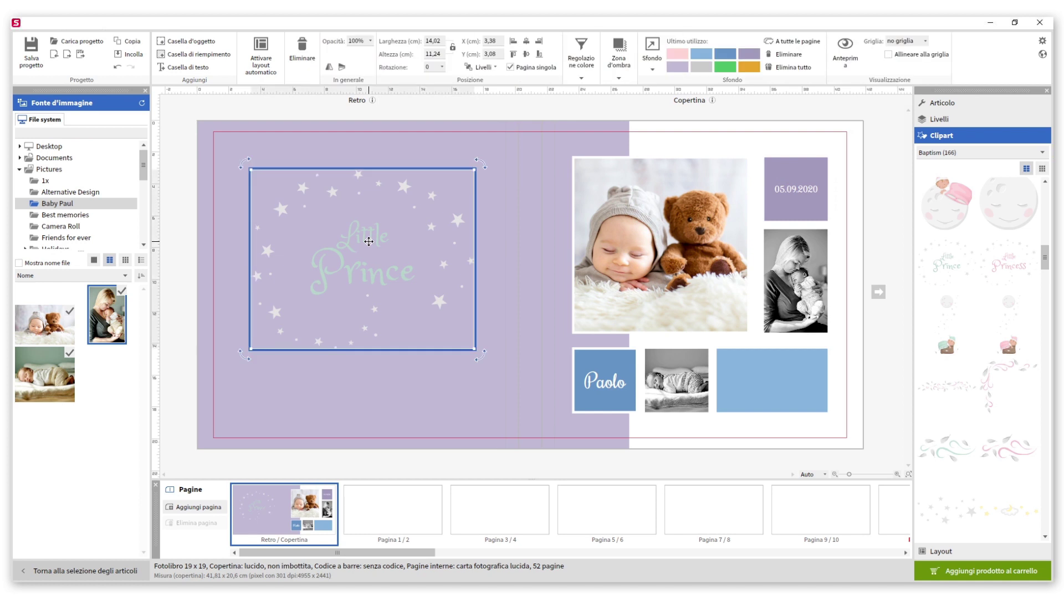
left_click(527, 55)
left_click(527, 54)
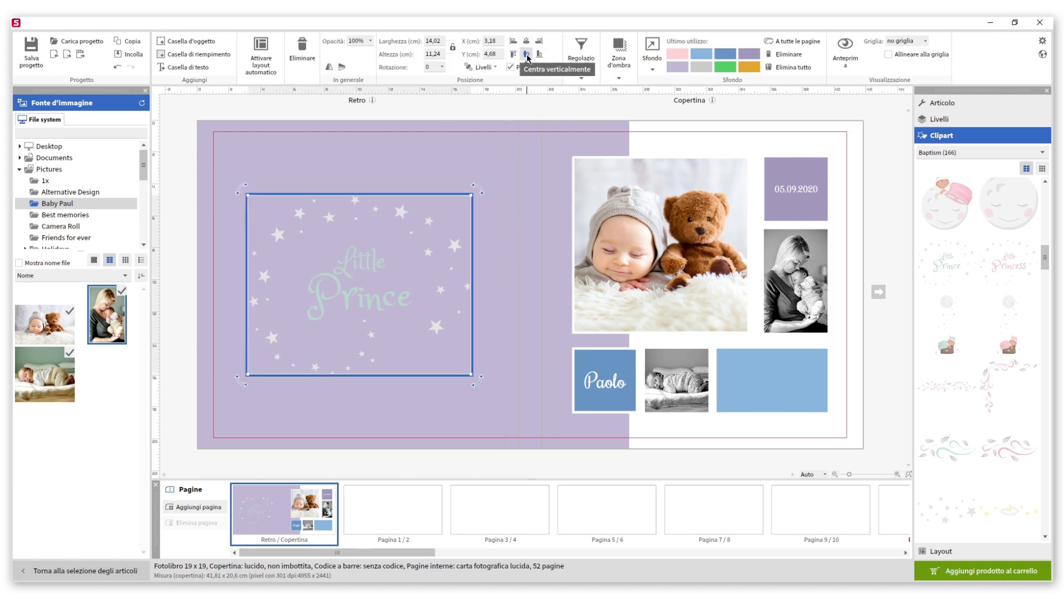
Set the clipart's Luminosità to 100 to make it white, then add a stars clipart to the front cover.
left_click(582, 77)
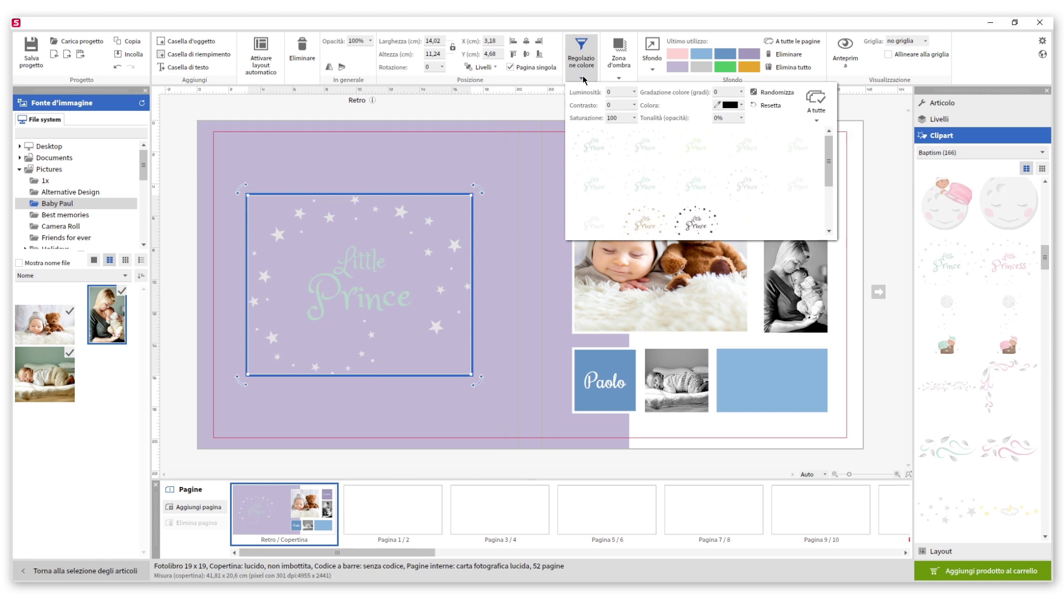
left_click(634, 92)
left_click_drag(638, 105, 667, 105)
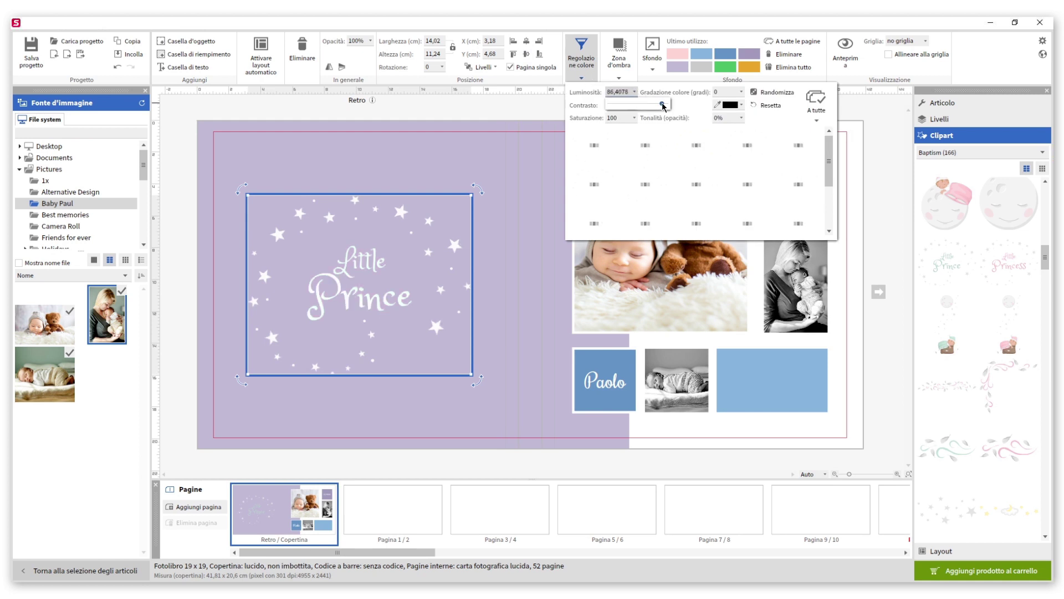
left_click(874, 162)
left_click_drag(940, 505, 705, 364)
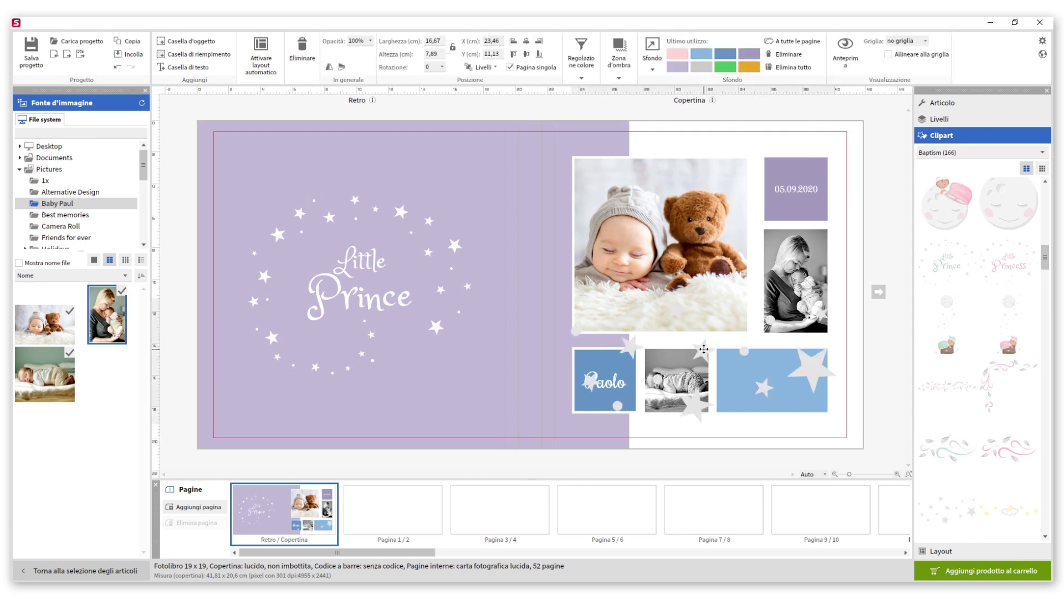
Shrink the stars clipart to 5.1 × 2.41 cm and centre it both ways in the light-blue box.
left_click_drag(569, 298, 750, 379)
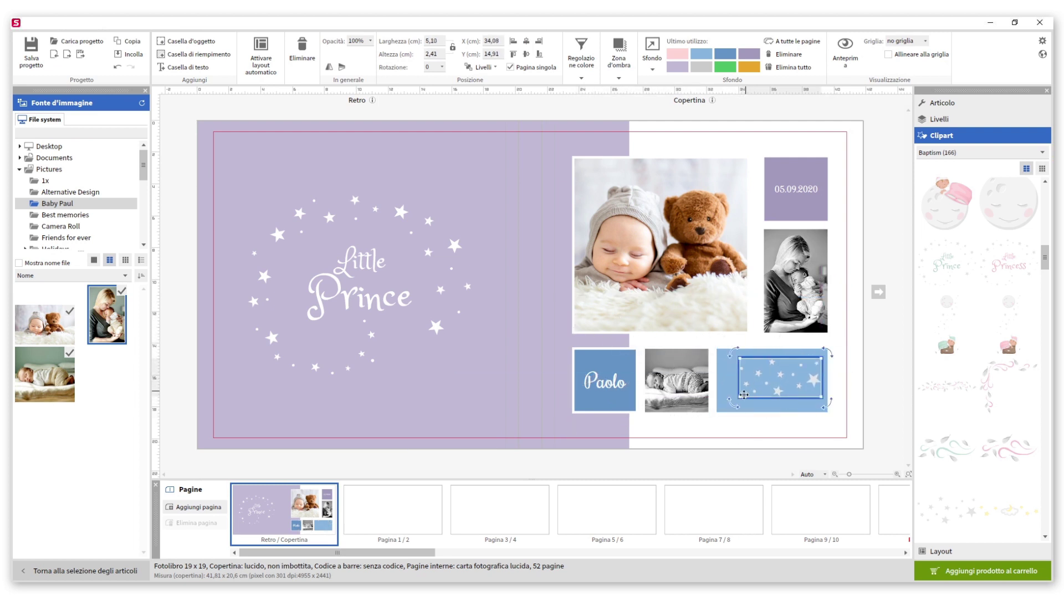
left_click(724, 381, "ctrl")
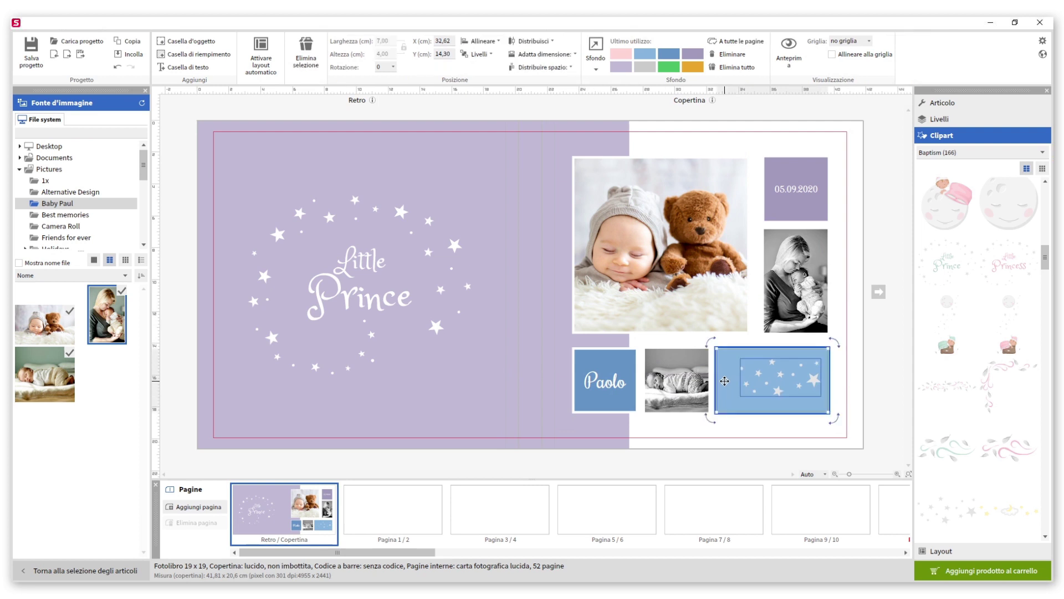
left_click(481, 42)
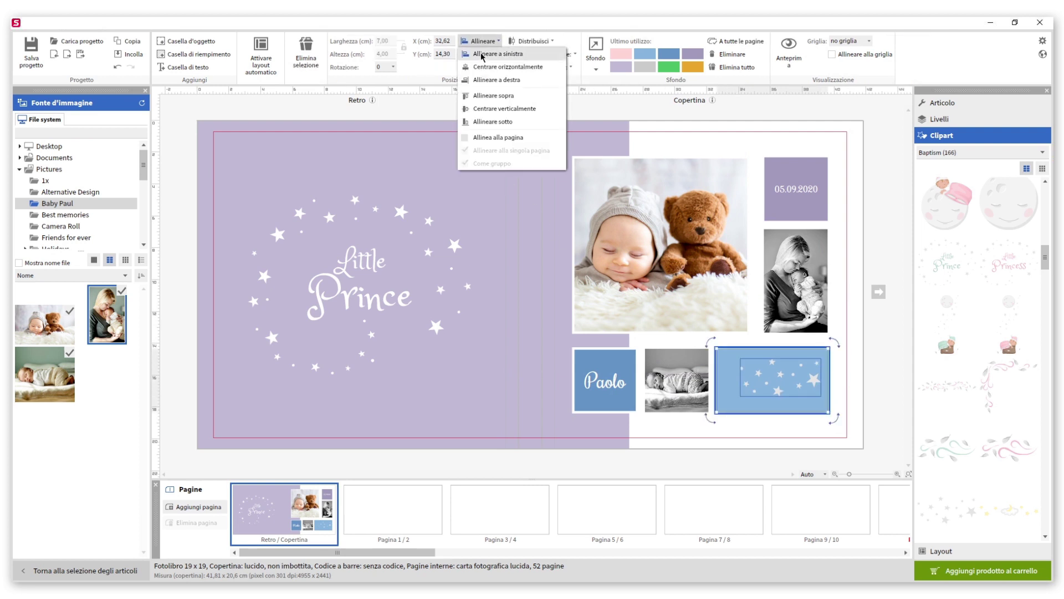
left_click(484, 68)
left_click(482, 41)
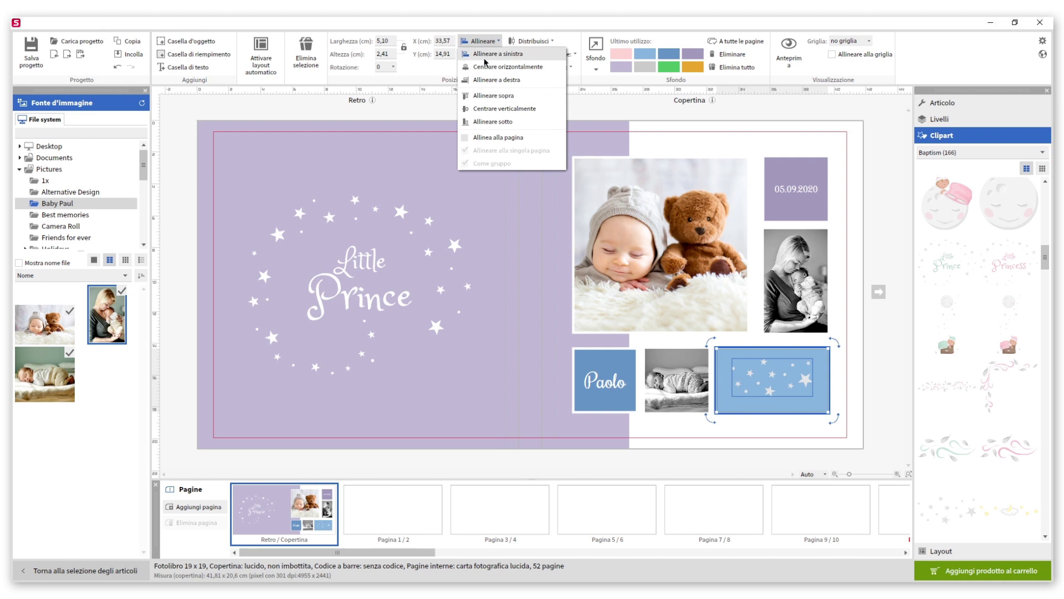
left_click(491, 114)
left_click(492, 115)
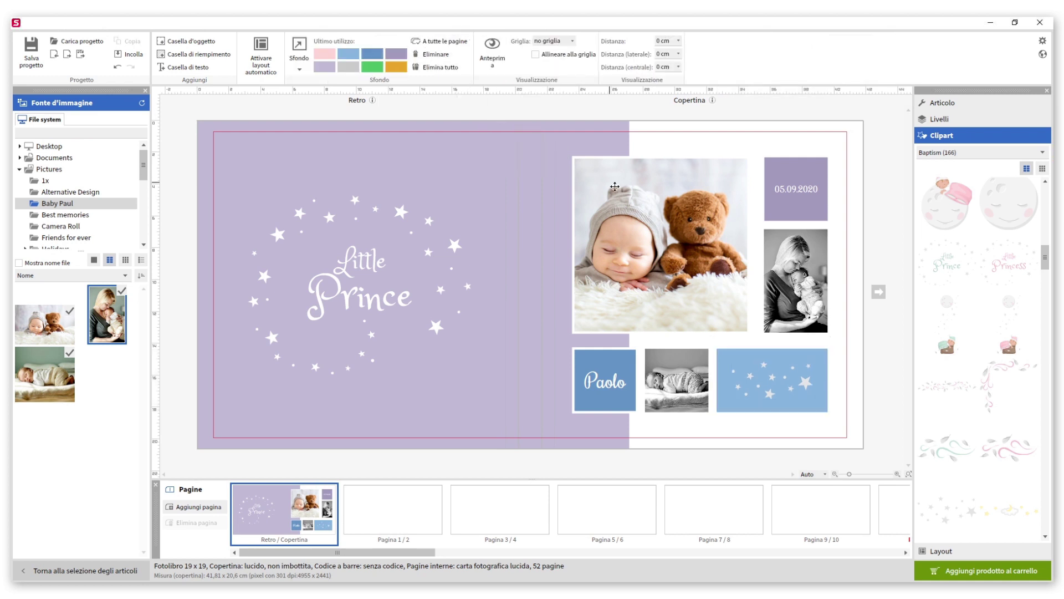
Set the stars clipart's Luminosità to 100 so it turns white.
left_click(803, 382)
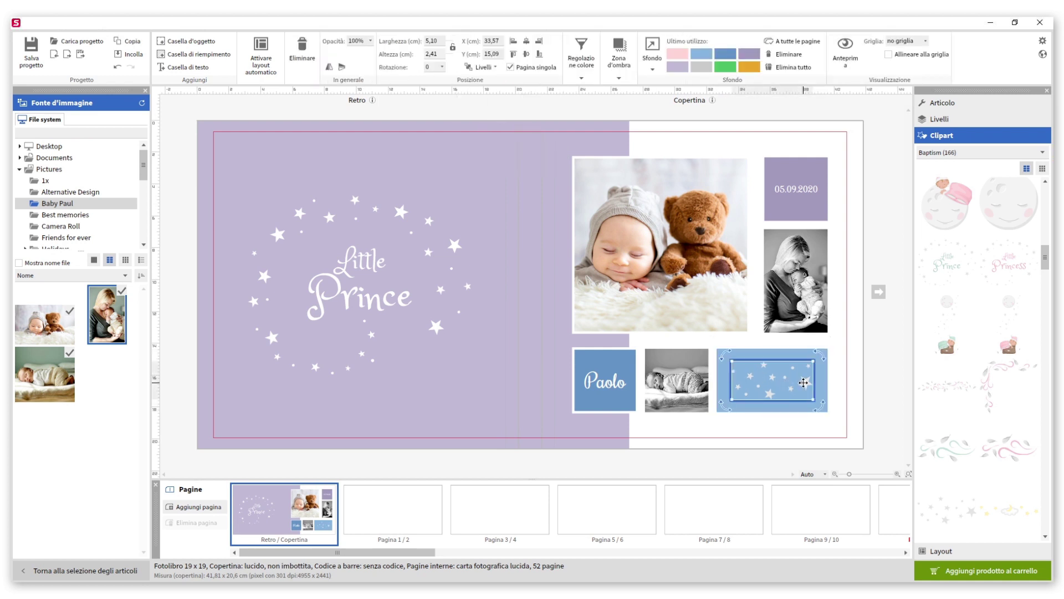
left_click(577, 77)
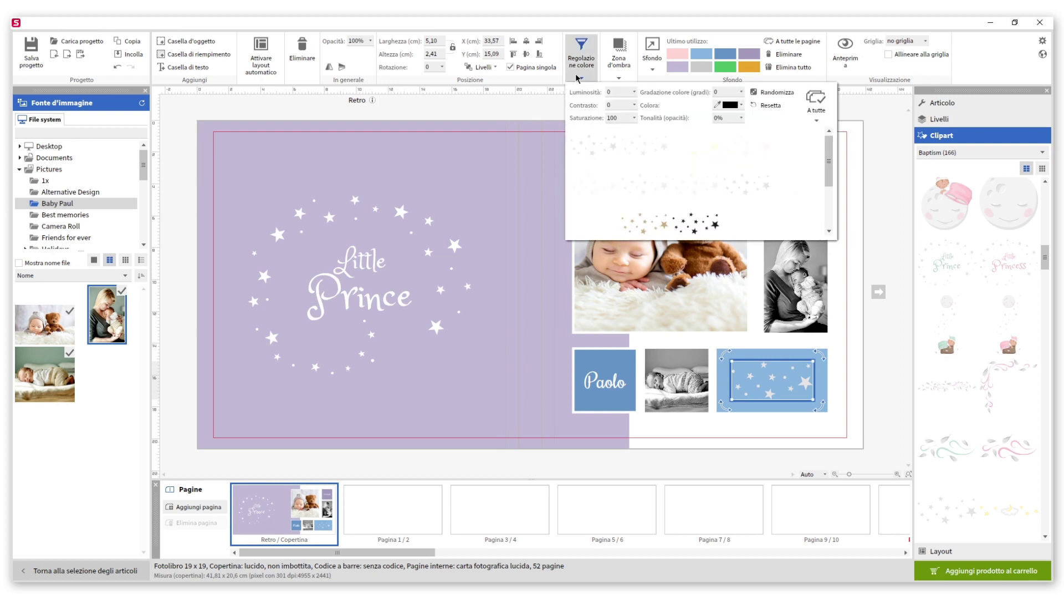
left_click(634, 94)
left_click_drag(637, 105, 670, 110)
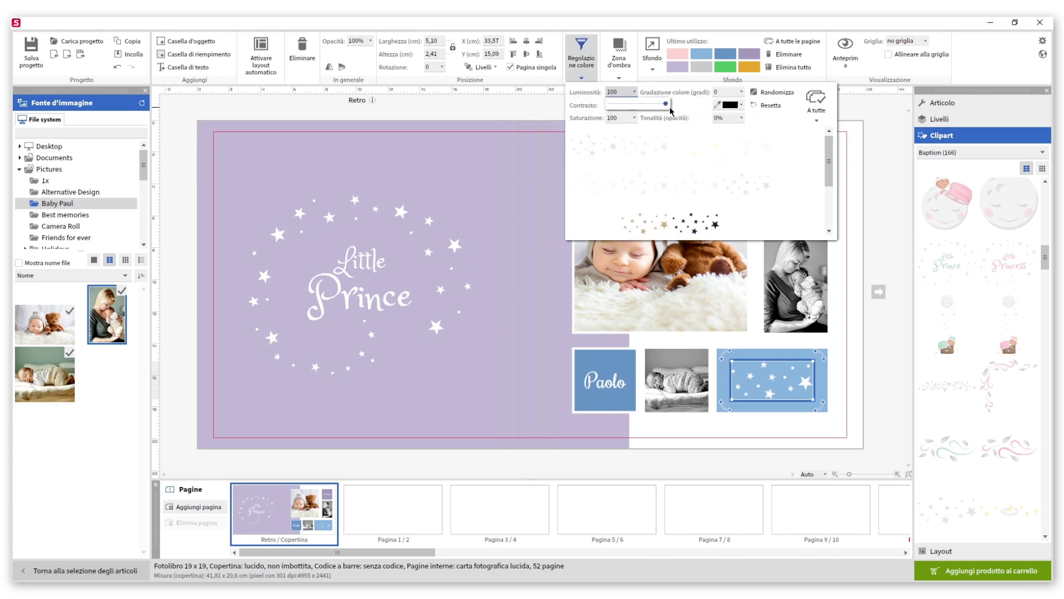
left_click(873, 137)
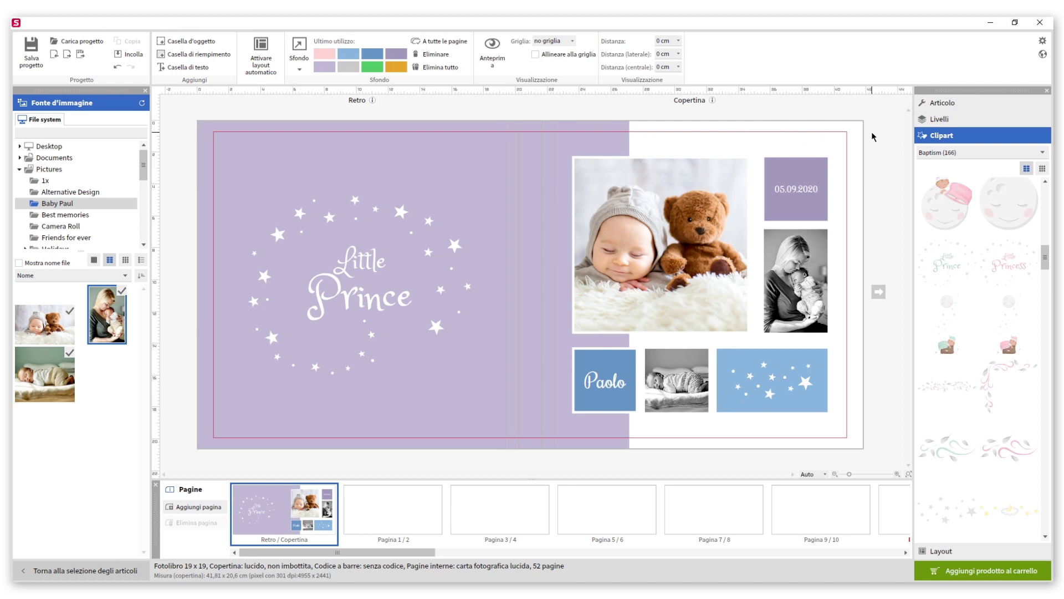